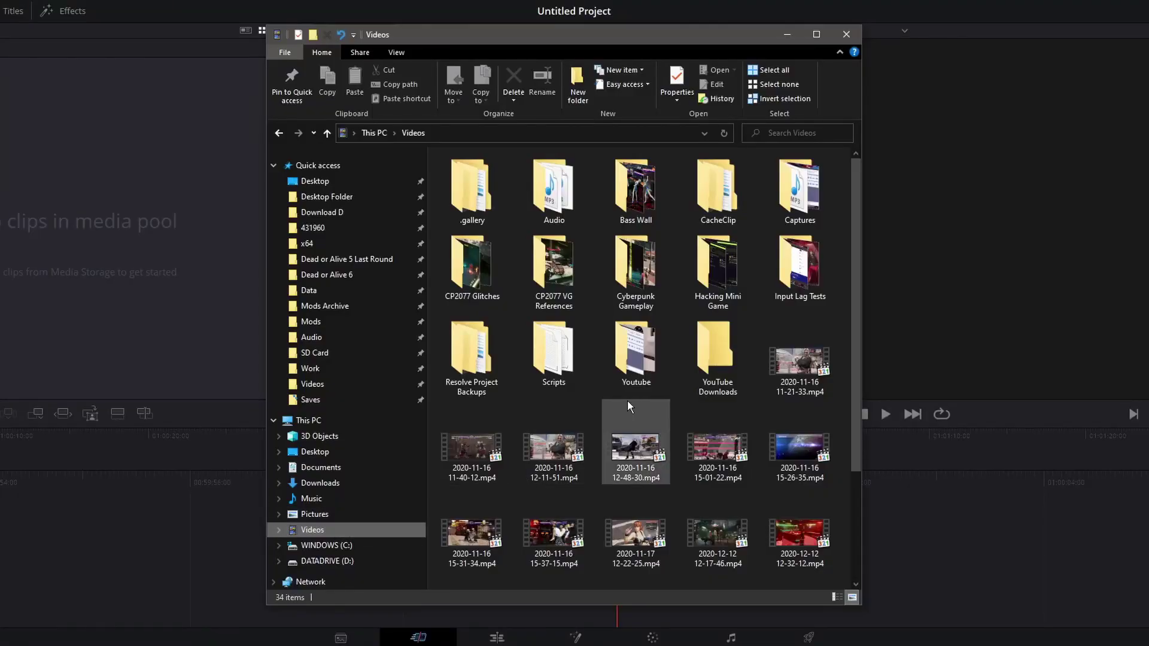
Import the five clips from the Input Lag Tests BT 4.2 folder and change the project frame rate to match.
double_click(795, 267)
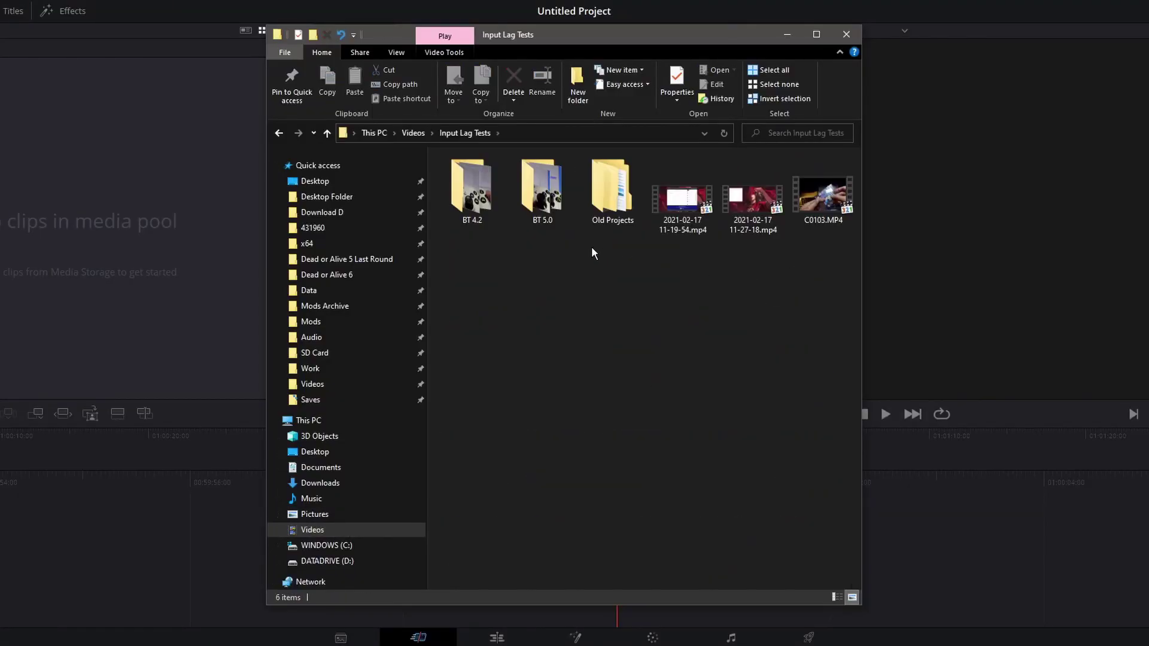
double_click(472, 203)
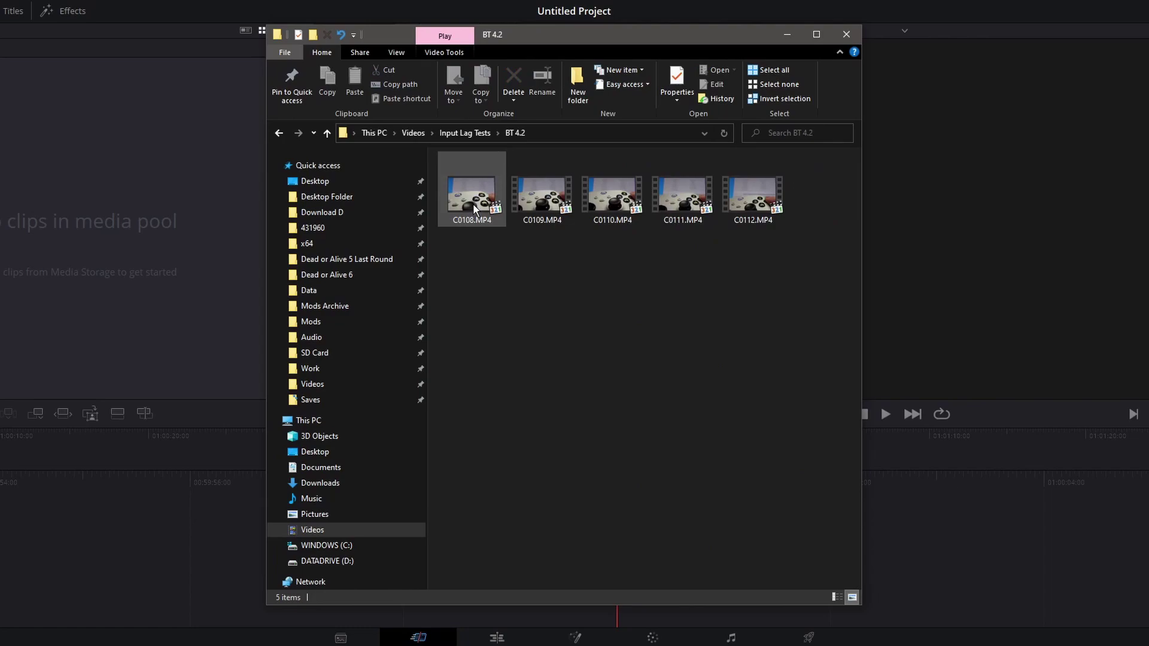
drag(435, 155, 205, 260)
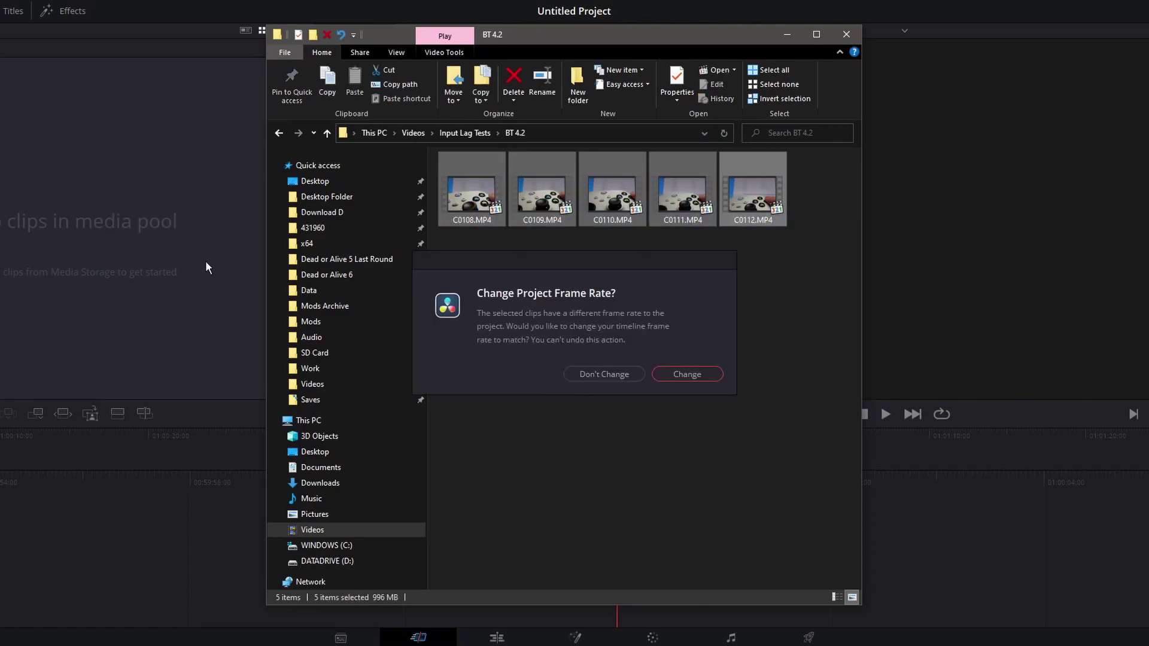
click(681, 375)
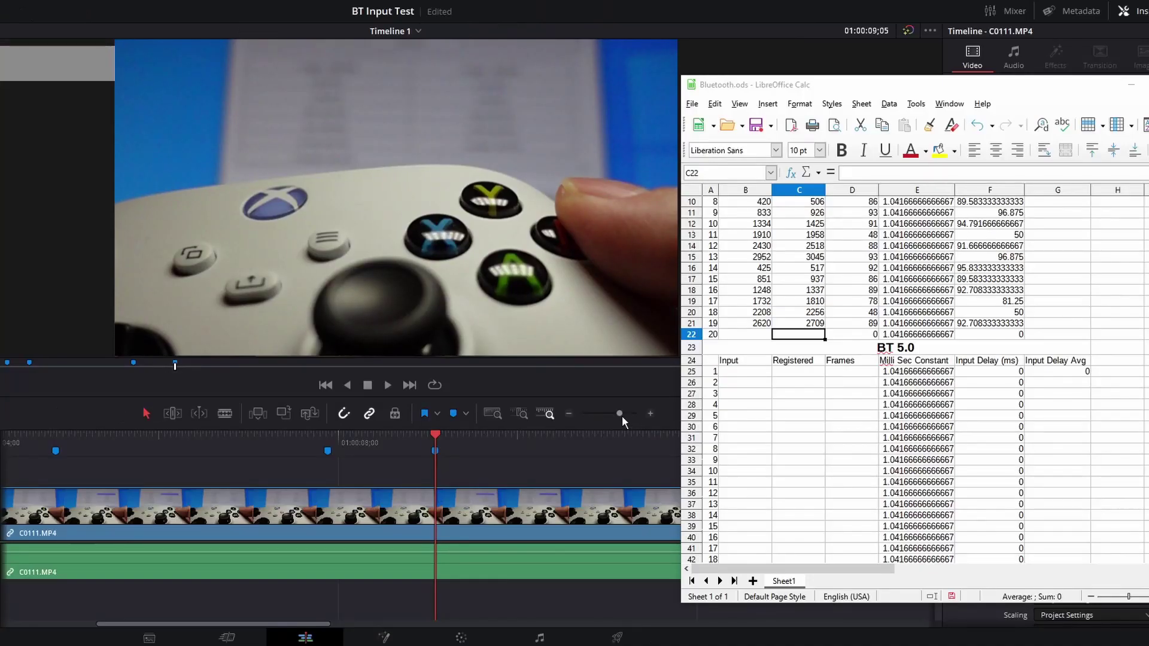
In the Bluetooth.ods spreadsheet, record 753 as the Input and 905 as the Registered frame for BT 4.2 test 20.
click(805, 337)
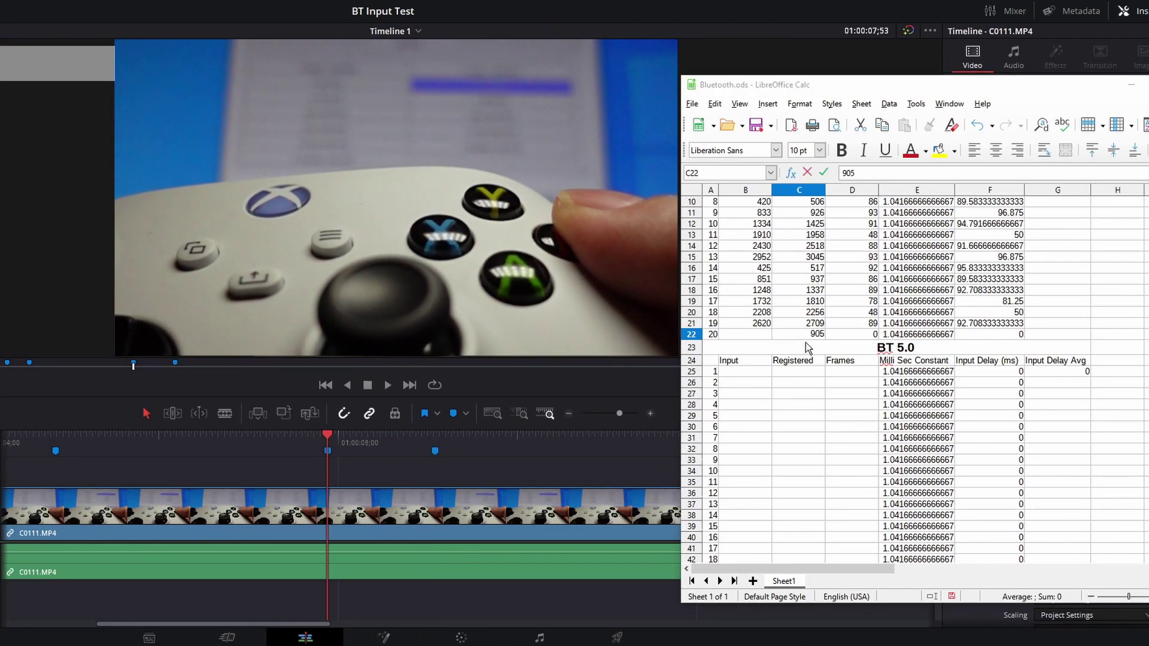
click(757, 332)
text(753)
key(Return)
scroll(755, 278, up, 3)
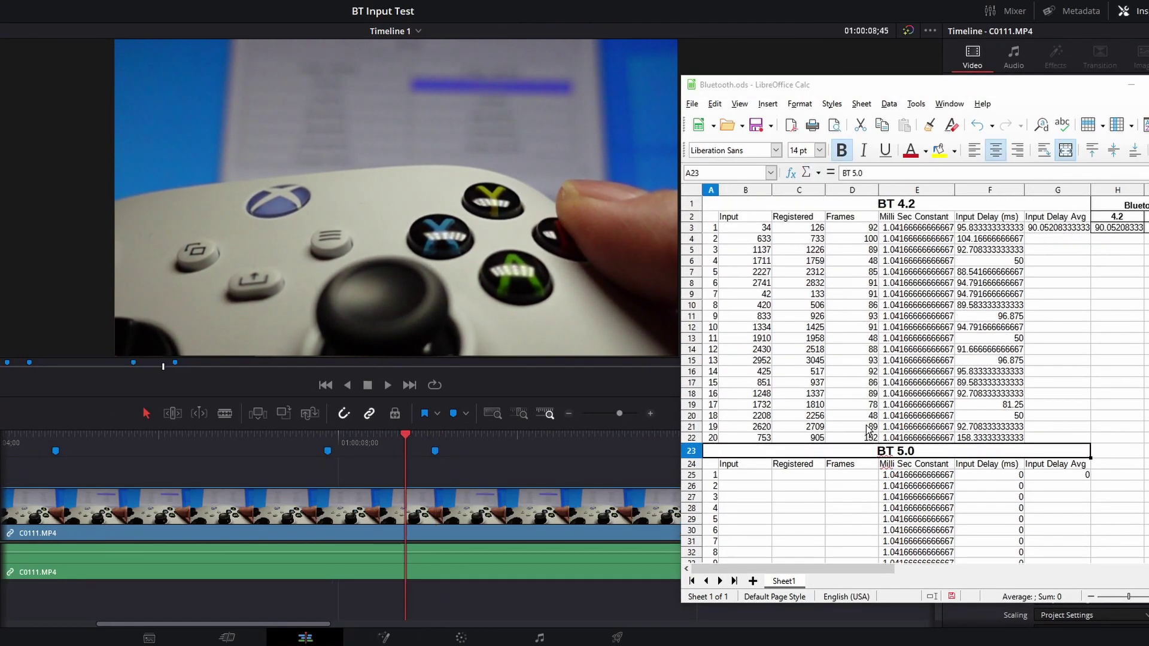
Subtract 40 in the BT 4.2 Frames formulas of cells D3, D4 and D5, leaving D6 as it is.
click(852, 227)
click(877, 173)
text(-40)
key(Return)
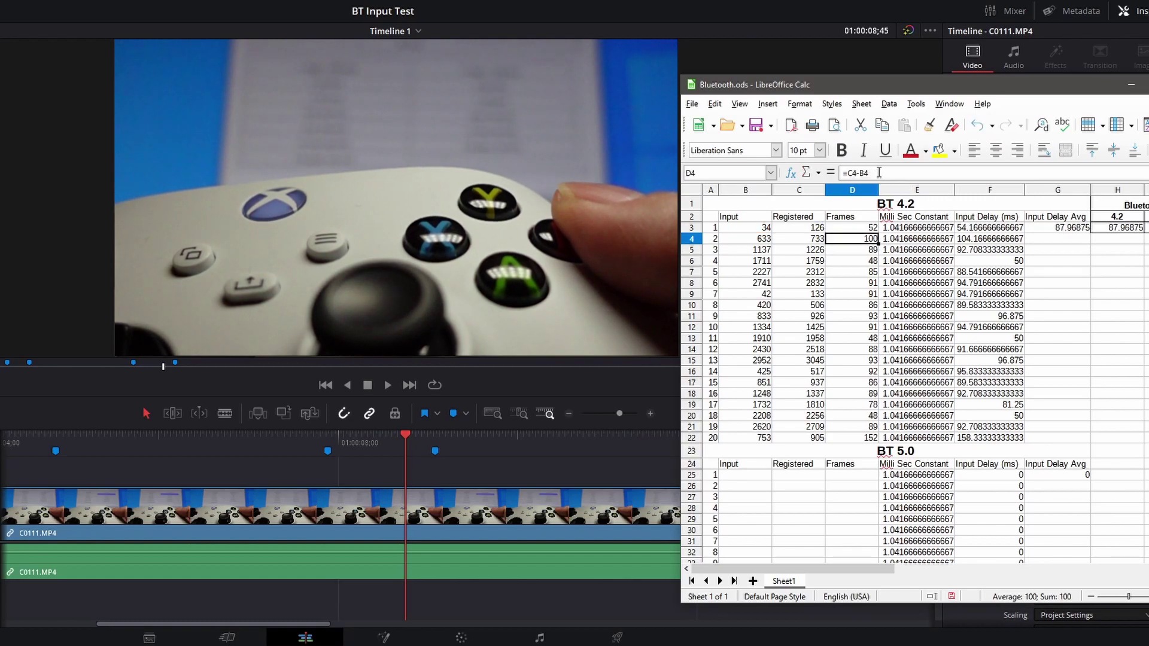
click(879, 173)
text(-40)
key(Return)
click(879, 173)
text(-40)
key(Return)
key(Return)
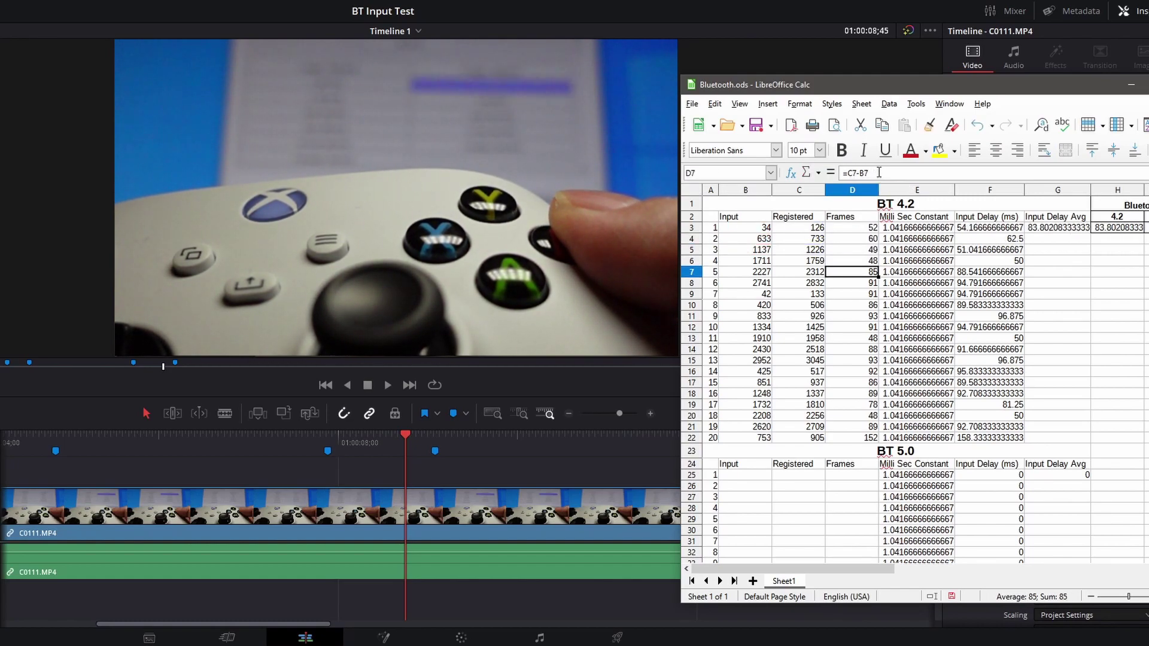
Subtract 40 in the BT 4.2 Frames formulas of cells D7, D8 and D9.
click(879, 173)
text(-40)
key(Return)
click(878, 172)
text(-40)
key(Return)
click(878, 173)
text(-40)
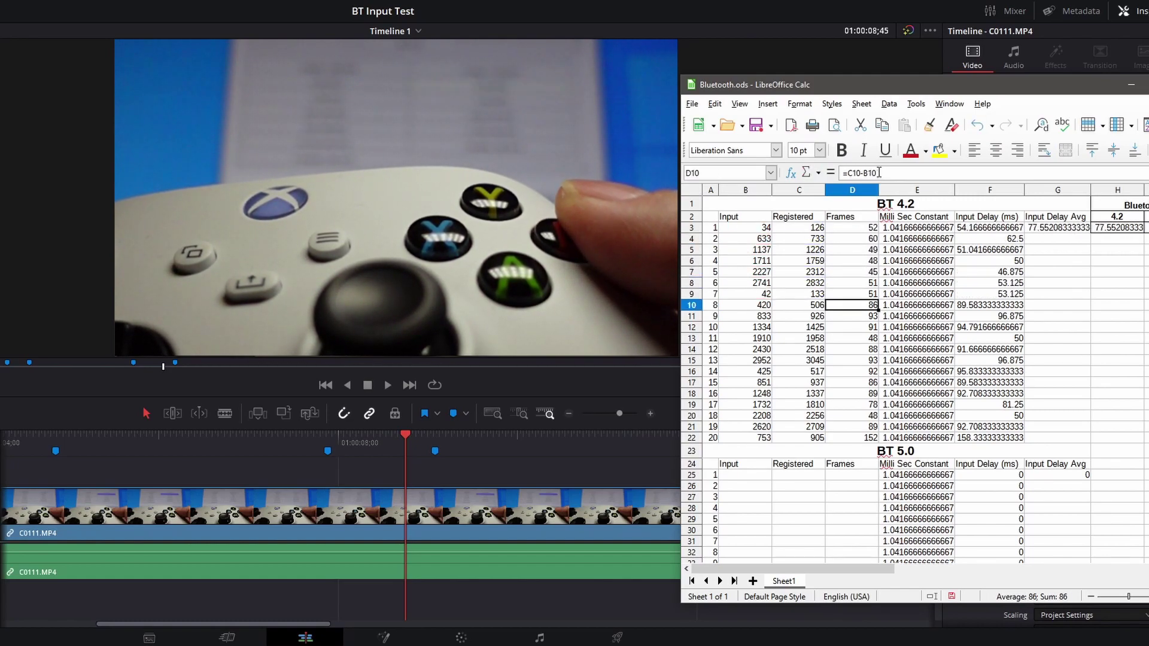
Subtract 40 in the BT 4.2 Frames formulas of cells D10, D11 and D12, leaving D13 as it is.
click(879, 173)
text(-40)
key(Return)
click(879, 173)
text(-40)
key(Return)
click(879, 173)
text(-40)
key(Return)
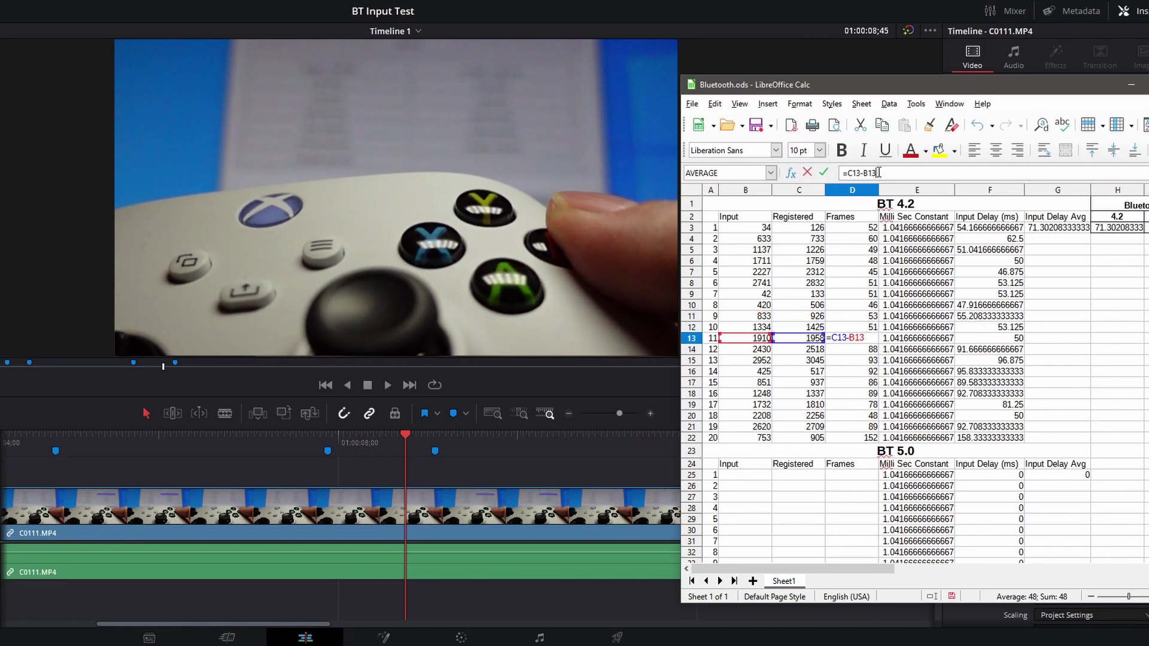
key(Return)
Subtract 40 in the BT 4.2 Frames formulas of cells D14 through D17.
click(879, 173)
text(-40)
click(879, 173)
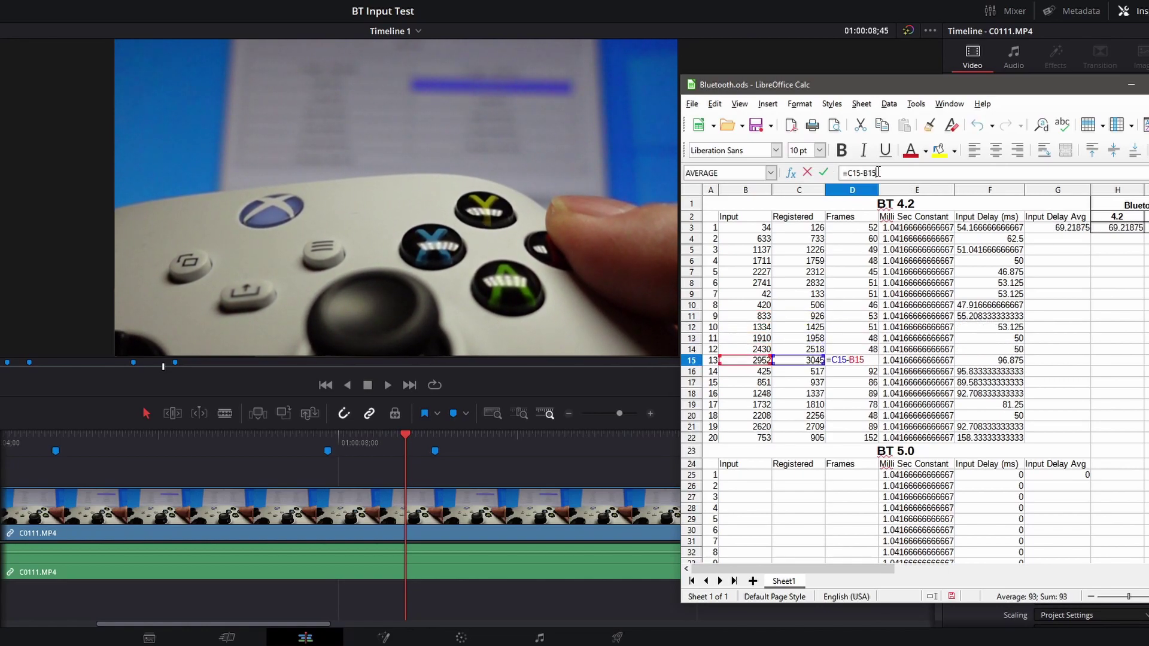
text(-40)
click(879, 173)
text(-40)
click(879, 173)
text(-40)
key(Return)
Subtract 40 in the Frames formula of D18 and 4 in D19, leaving D20 as it is.
click(879, 173)
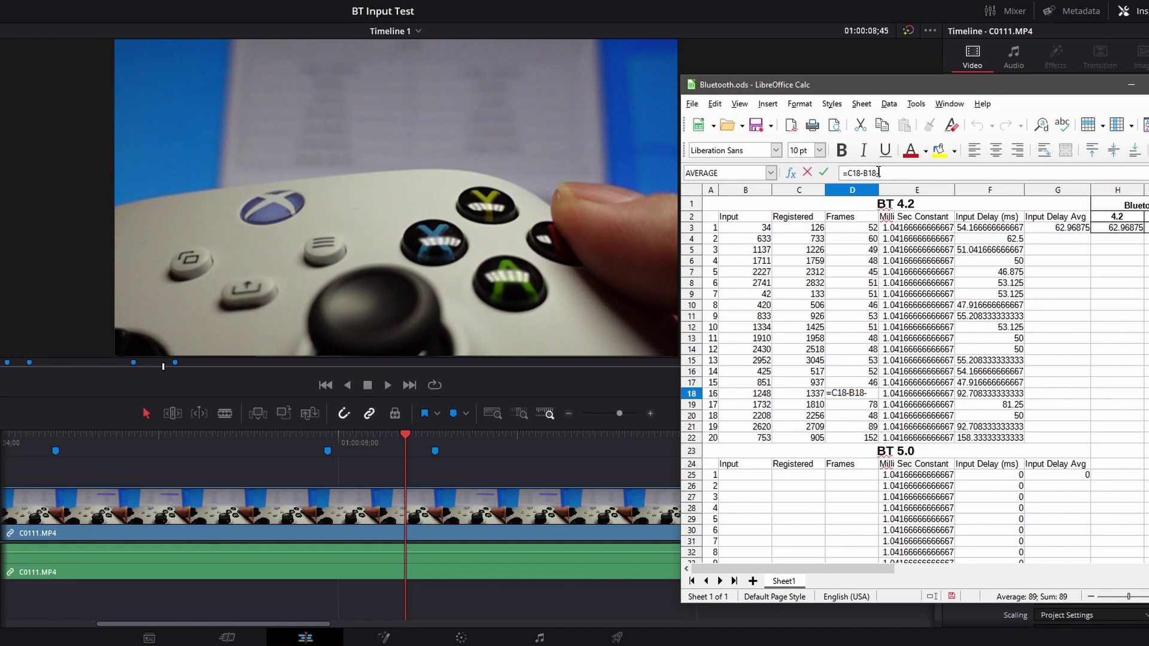
text(-40)
click(879, 173)
text(-4)
click(879, 173)
text(-40)
key(Return)
Subtract 40 in the Frames formula of D21 and reduce the frame count in D22 to 72.
click(879, 173)
text(-40)
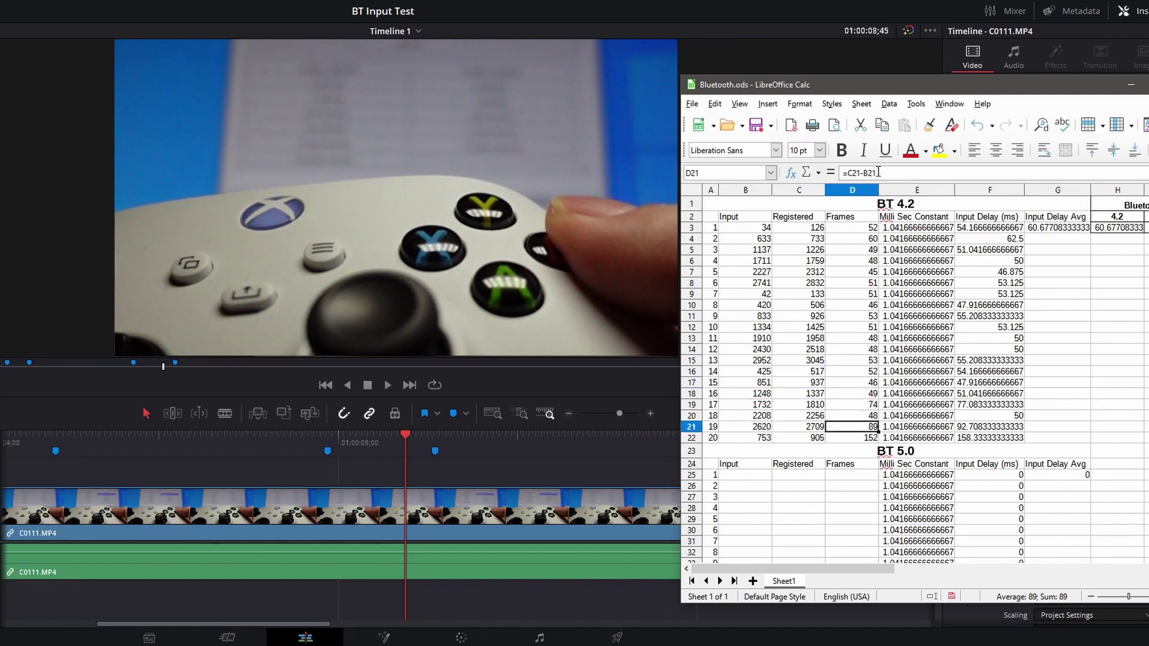
key(Return)
click(879, 173)
text(-40)
key(Return)
Examine the individual BT 4.2 input delays and the overall input delay average.
key(ctrl+Home)
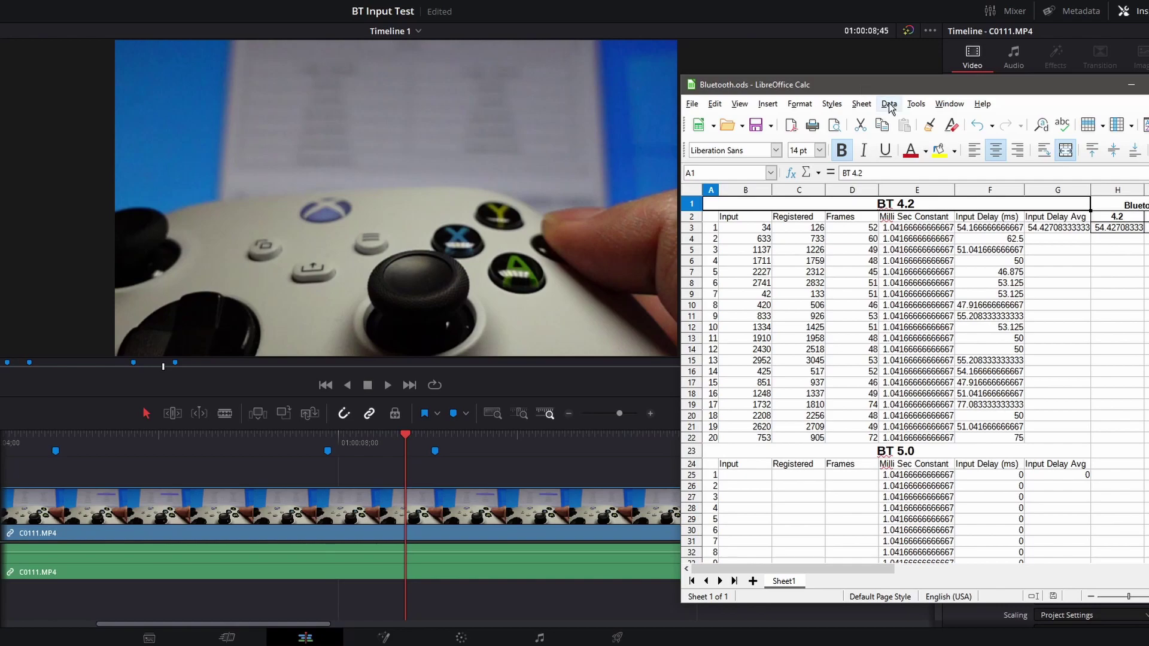
click(981, 270)
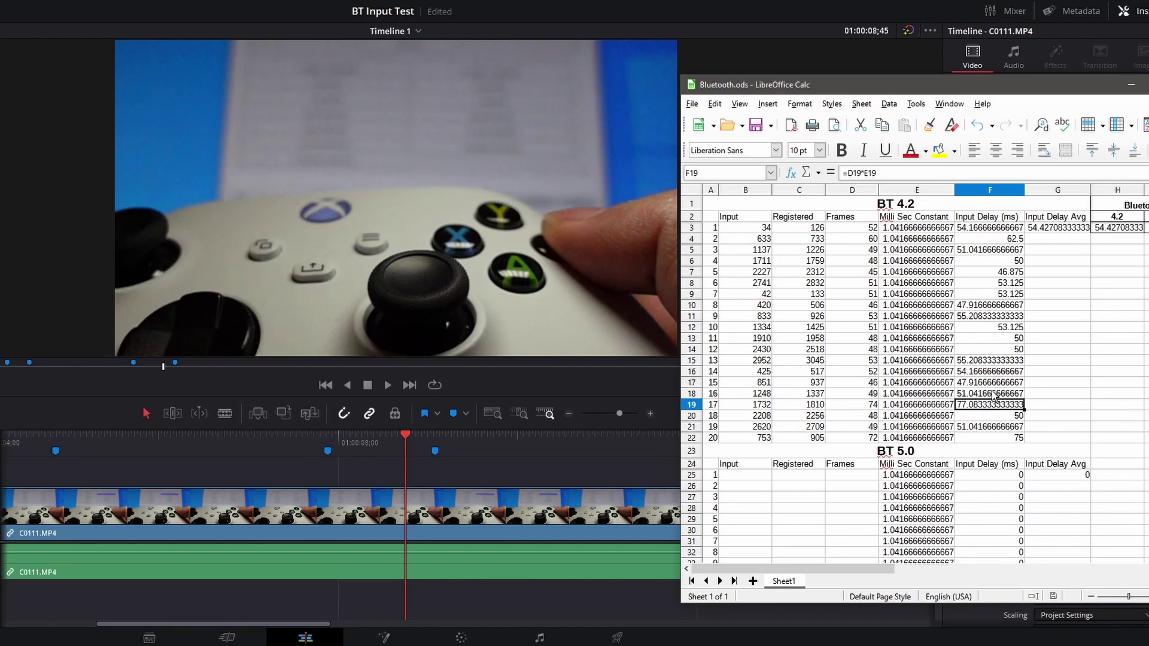
click(1053, 228)
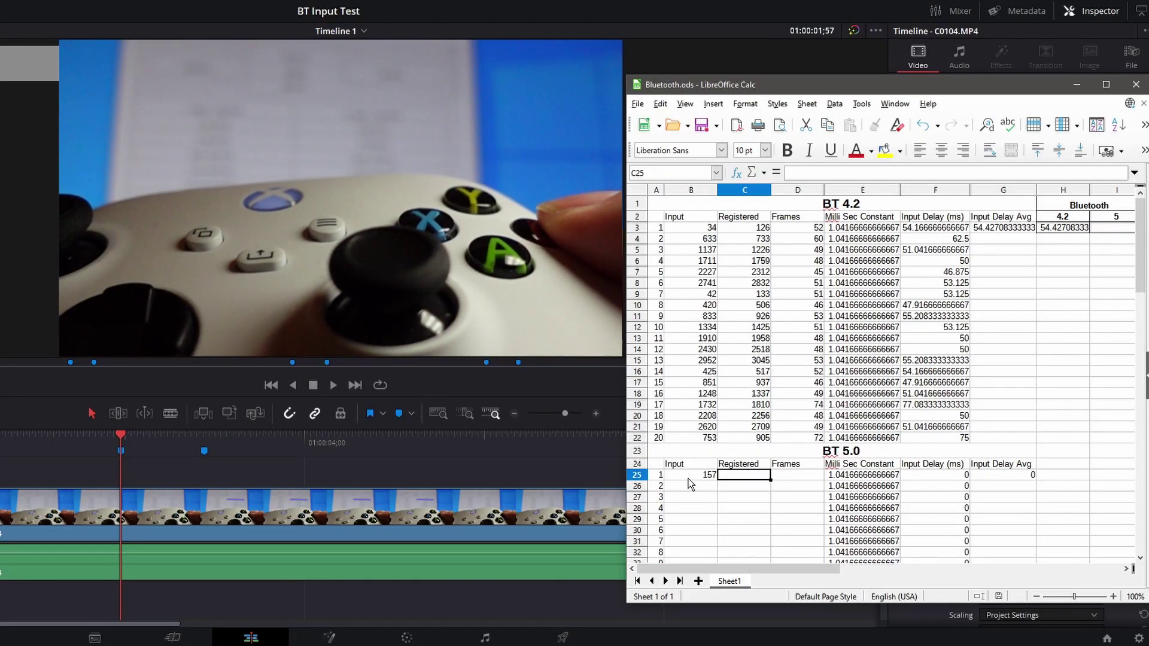
For BT 5.0 test 1, enter 253 as the Registered frame and compute Frames with the formula =C25-B25.
text(253)
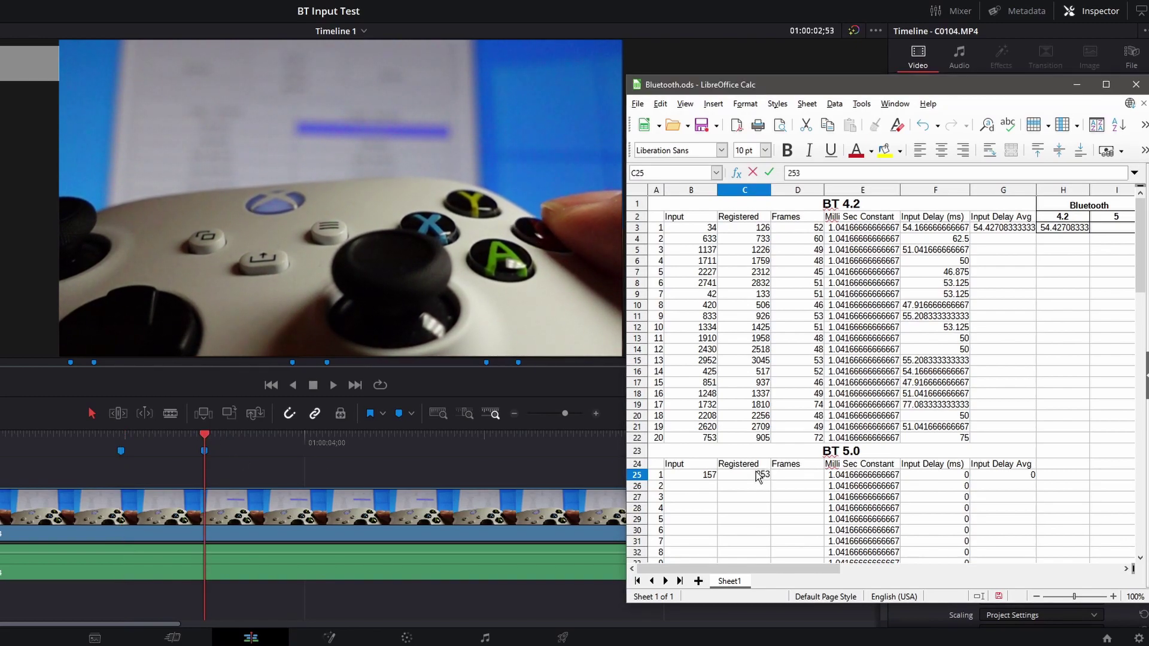
click(810, 470)
text(=)
click(753, 474)
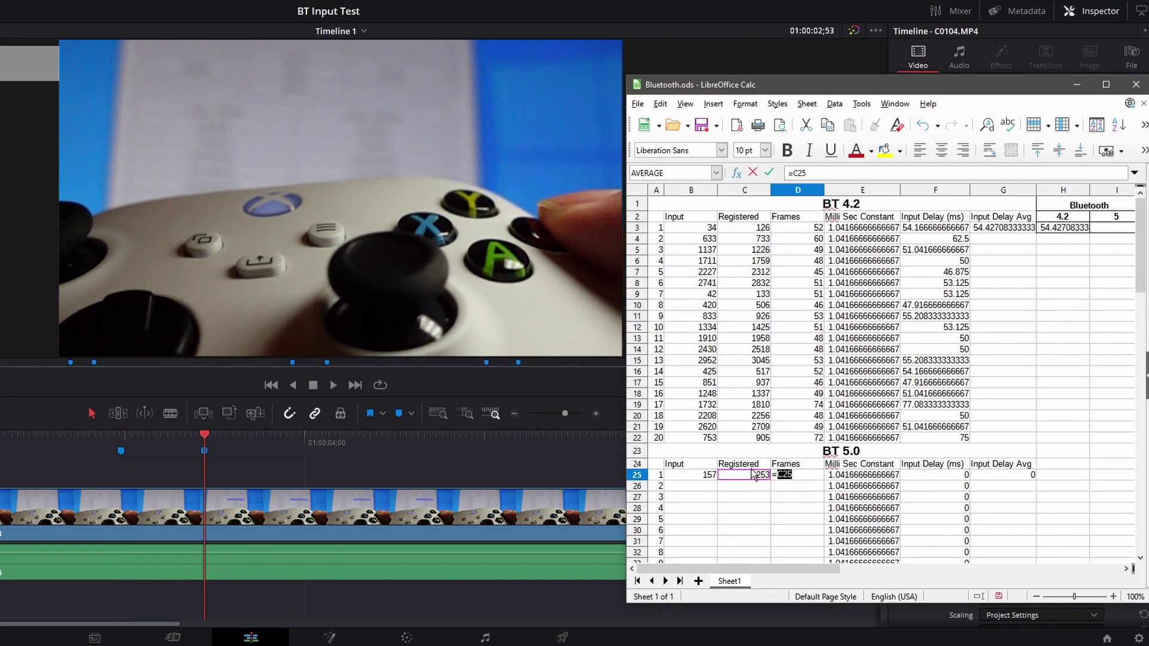
key(Return)
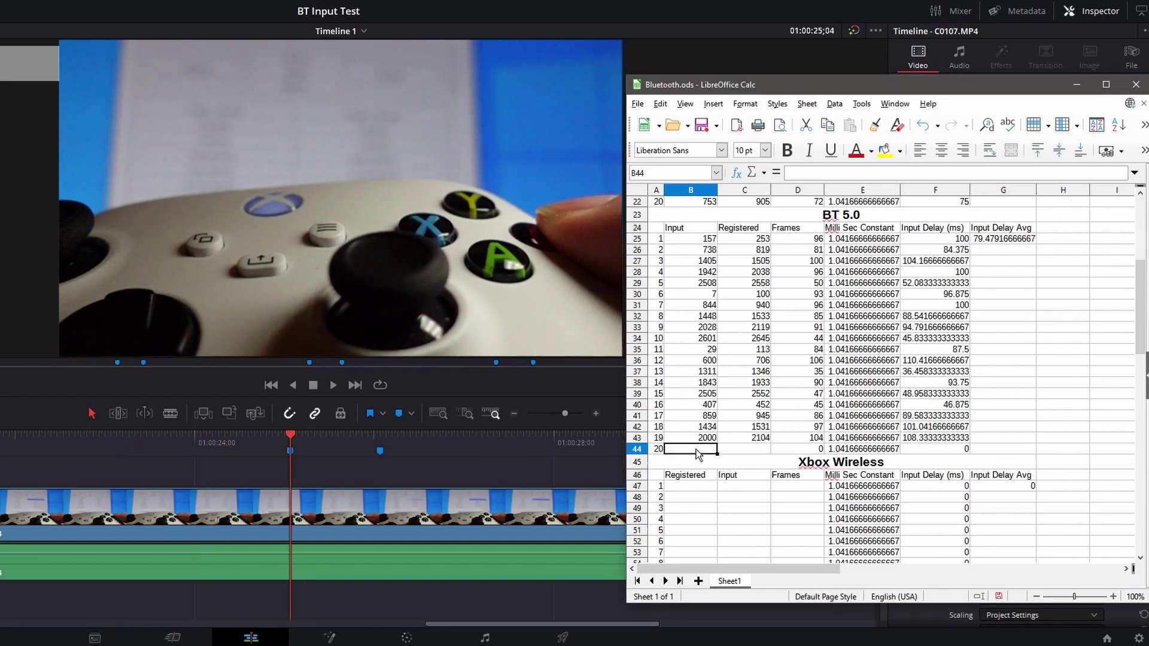
Record 2504 as the Input and 2604 as the Registered frame for BT 5.0 test 20.
text(2504)
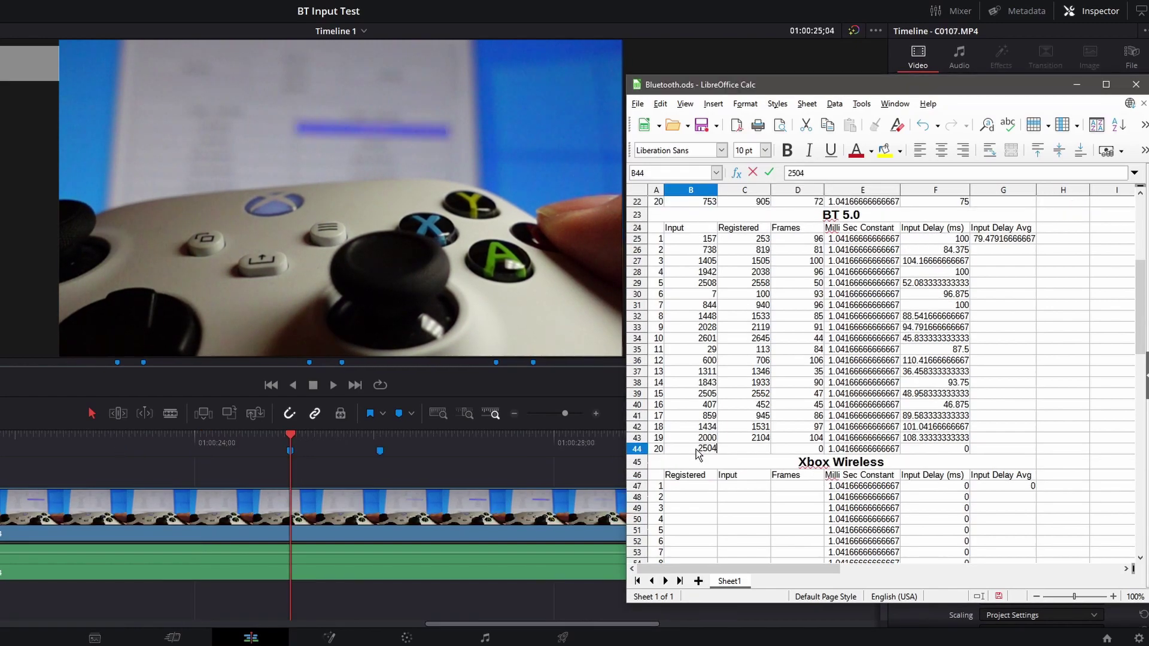
key(Tab)
text(2604)
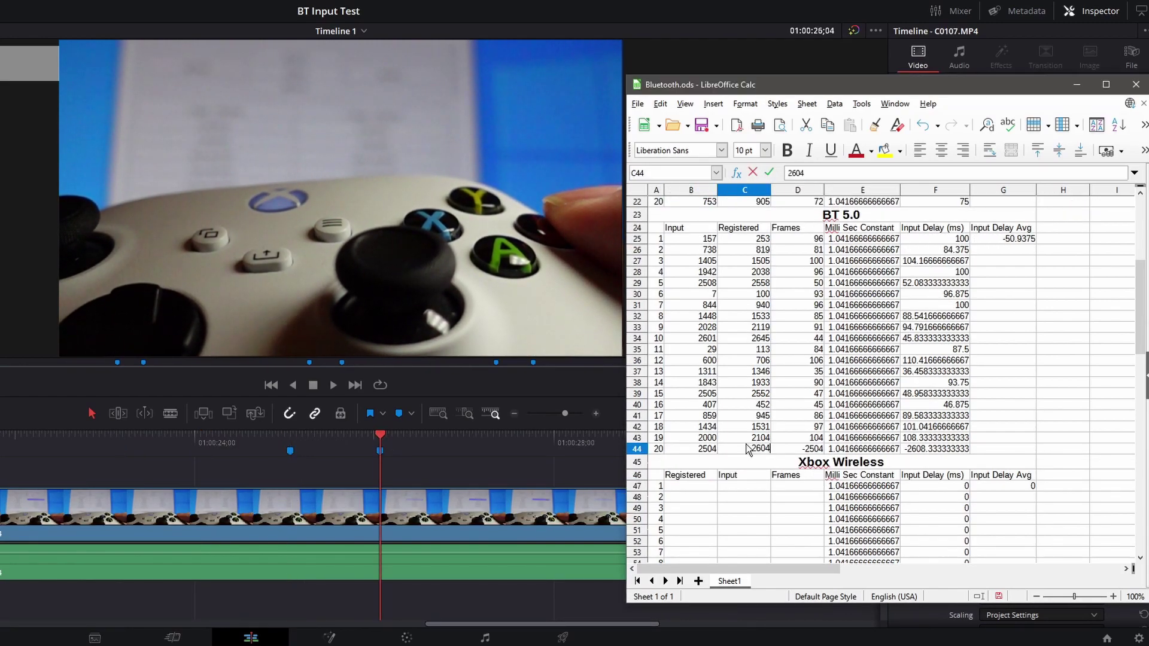
key(Return)
Subtract 40 in the BT 5.0 Frames formulas of cells D25, D26 and D27.
click(797, 239)
click(857, 173)
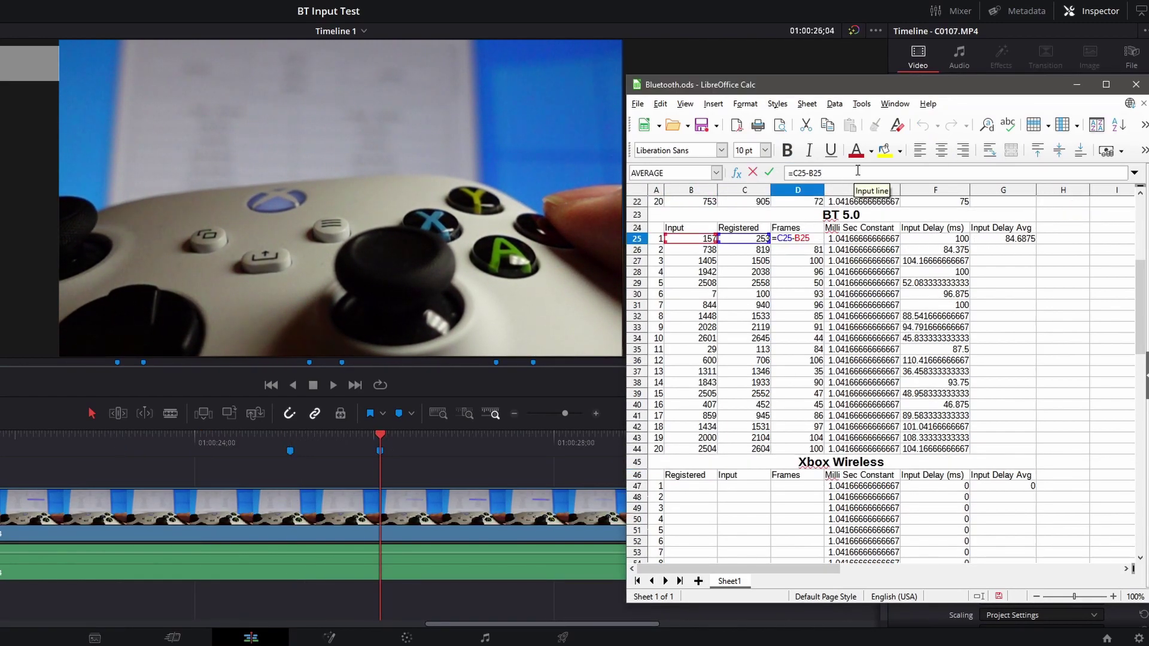
key(Return)
key(Escape)
key(Up)
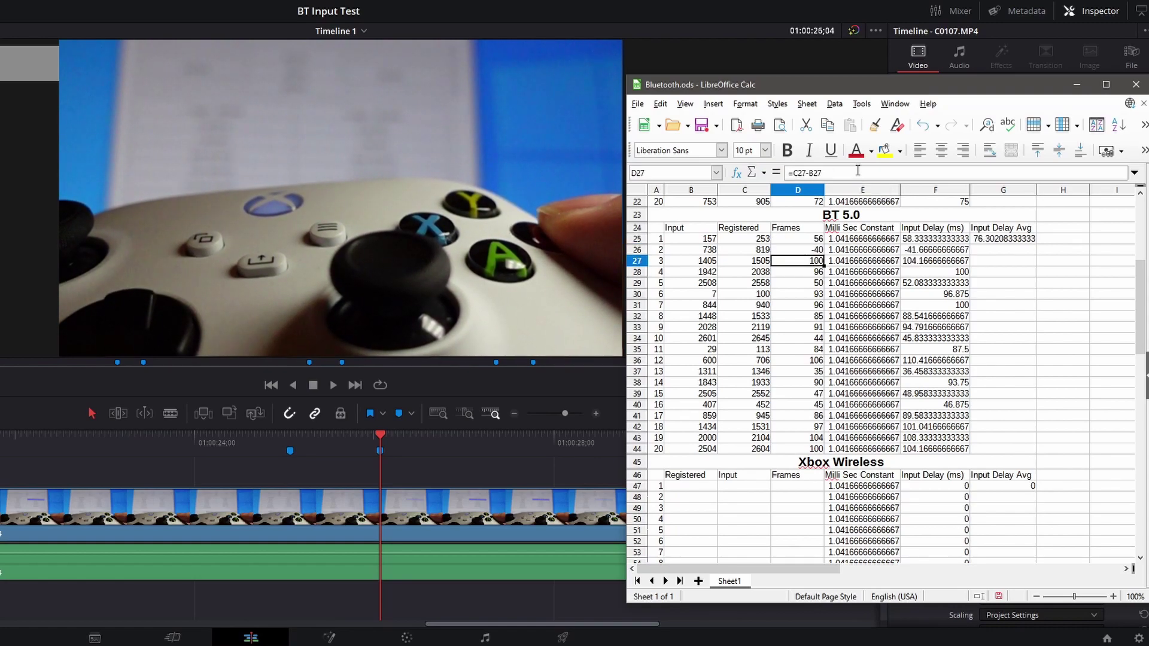
text(=C26-B26-40)
click(890, 173)
text(-40)
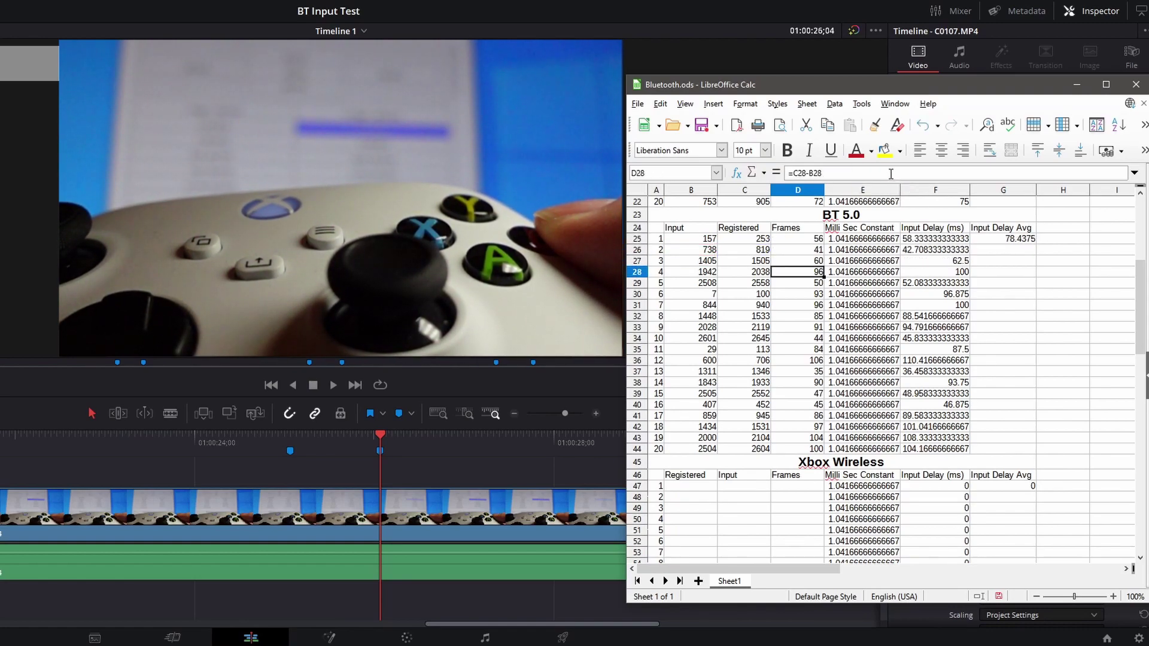
Subtract 40 in the BT 5.0 Frames formulas of cells D28 and D30, skipping D29.
click(890, 174)
text(-40)
click(890, 174)
key(Return)
click(890, 174)
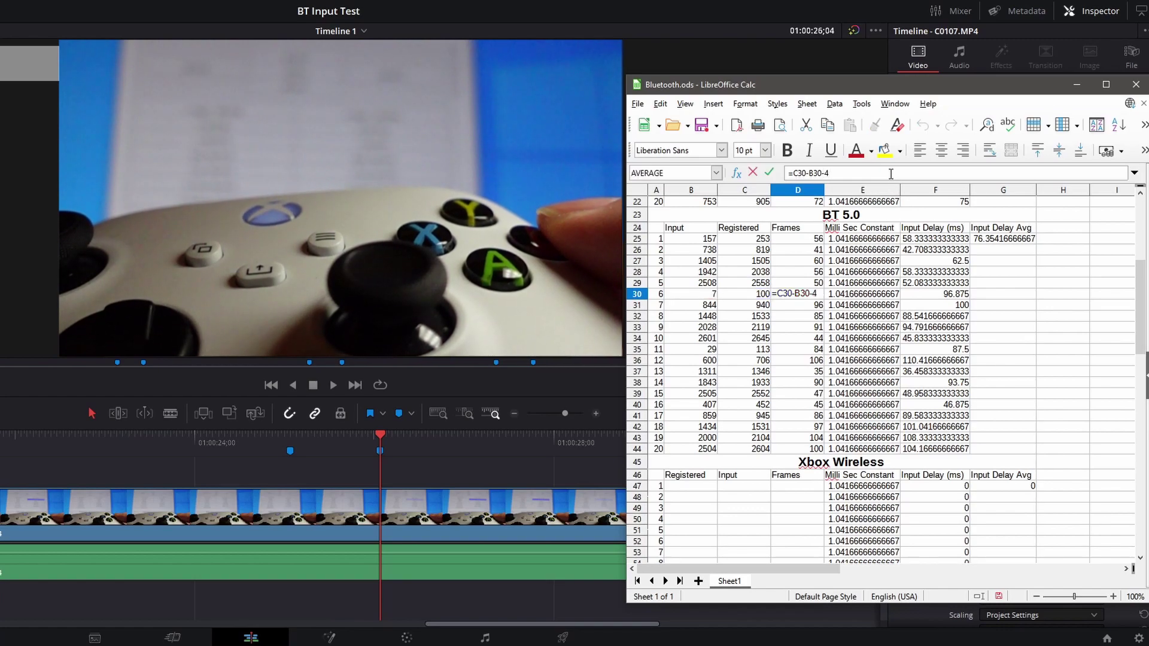
text(-40)
key(Return)
Subtract 40 in the BT 5.0 Frames formulas of cells D31, D32 and D33.
click(890, 174)
text(-40)
key(Return)
click(890, 173)
text(-40)
key(Return)
click(890, 174)
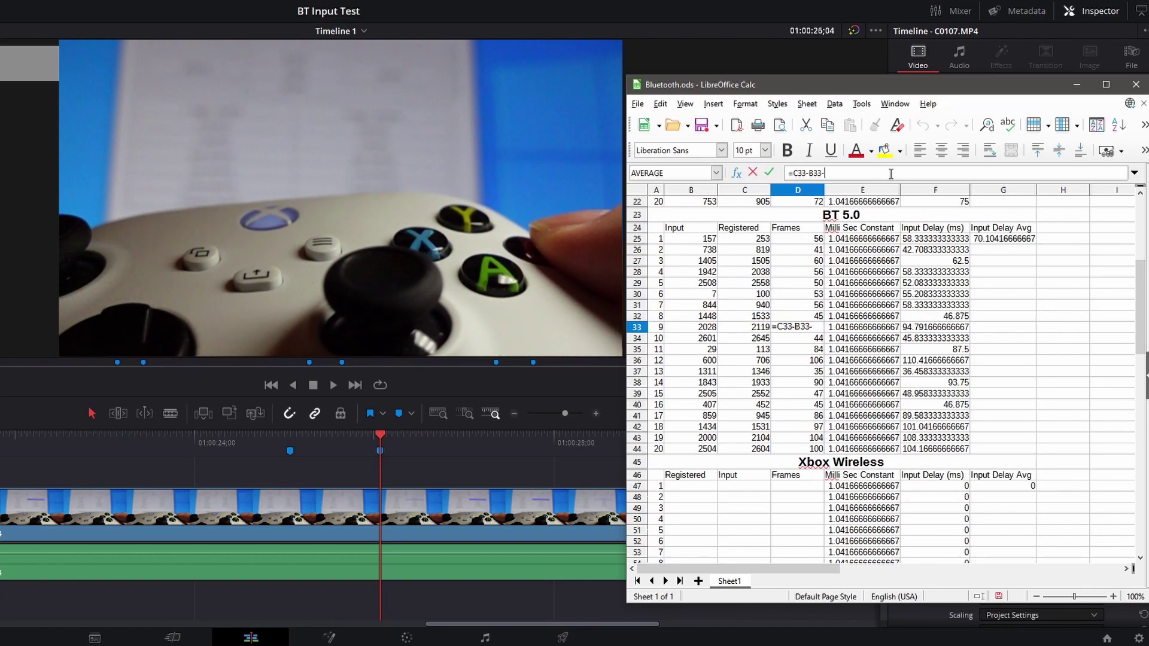
text(-40)
key(Return)
Subtract 40 in the BT 5.0 Frames formulas of cells D35 and D36, skipping D34.
text(0)
key(Return)
click(890, 174)
text(-40)
key(Return)
key(Return)
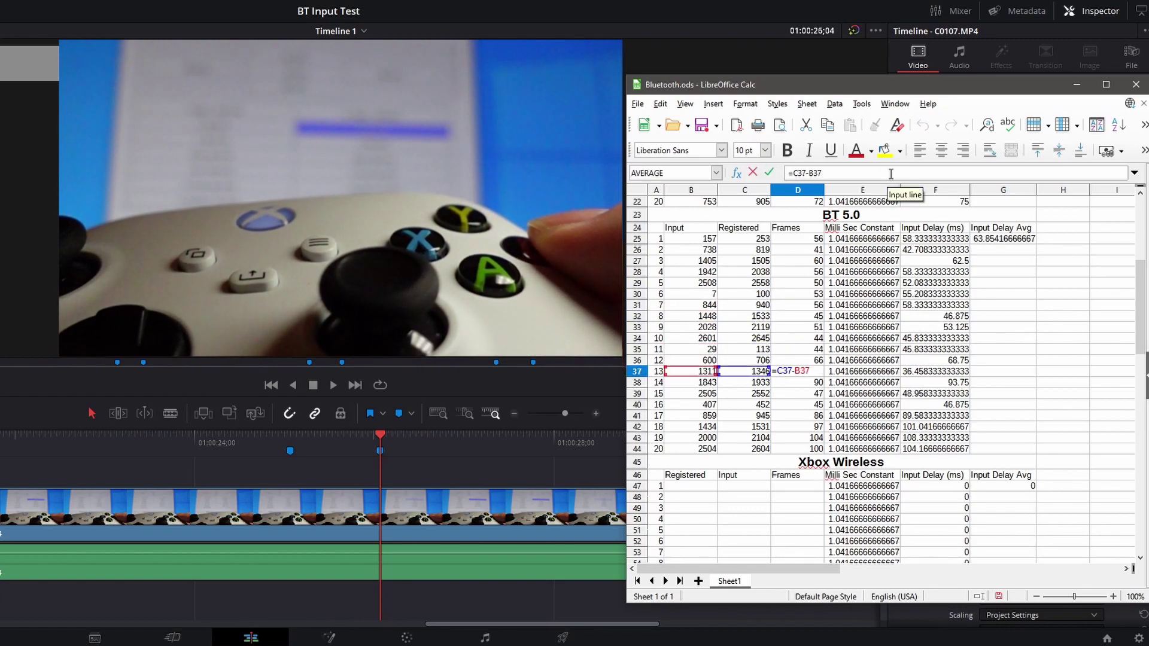
Subtract 40 in the BT 5.0 Frames formulas of cells D38 and D41, skipping D37, D39 and D40.
click(891, 173)
text(-40)
key(Return)
key(Return)
click(890, 174)
text(-40)
key(Return)
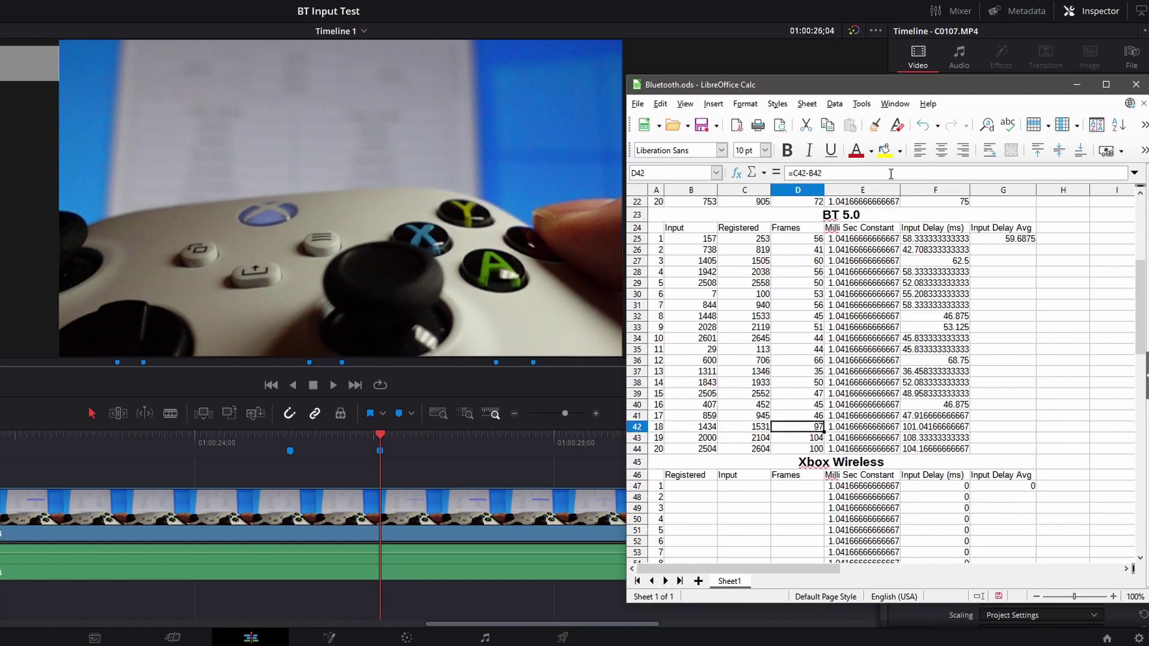
Subtract 40 in the BT 5.0 Frames formulas of cells D42, D43 and D44.
click(890, 174)
text(-40)
key(Return)
click(890, 173)
text(-40)
key(Return)
click(890, 174)
text(-40)
key(Return)
Examine the lowest and highest BT 5.0 input delays, and compare the average delay with that of BT 4.2.
click(897, 214)
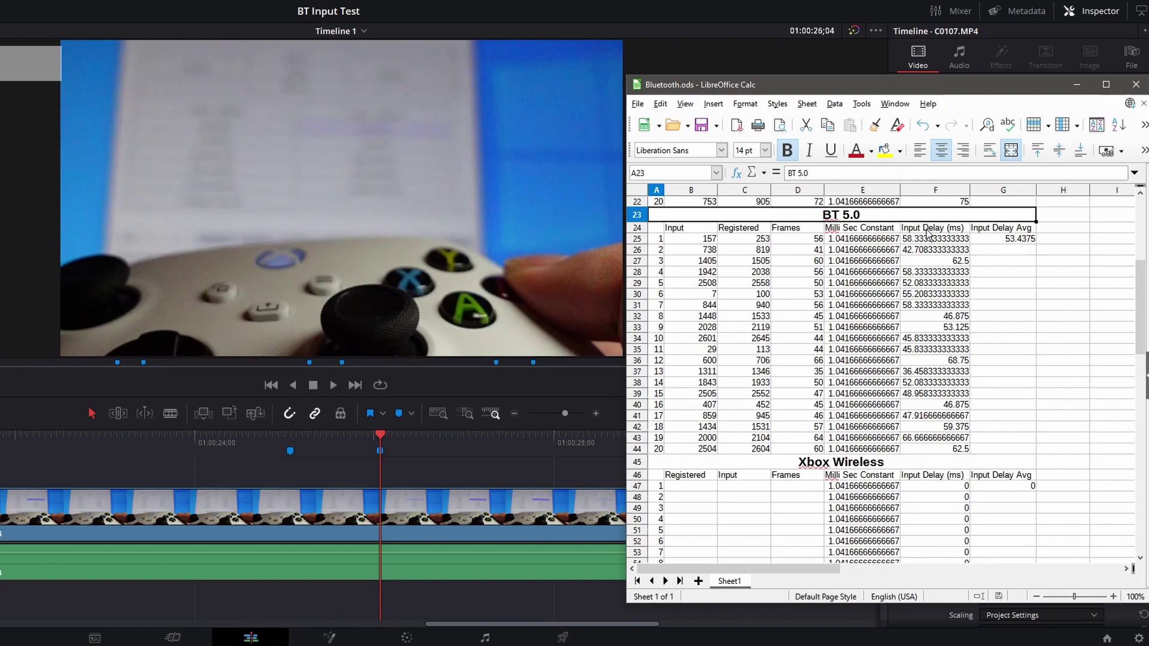
click(922, 376)
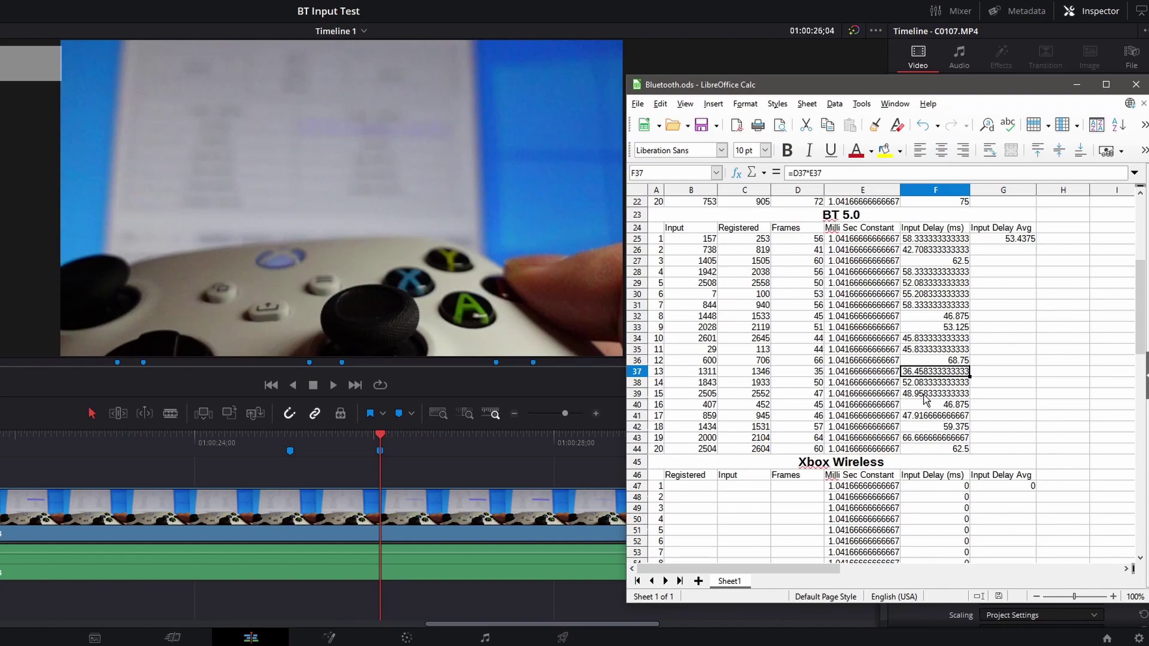
click(934, 440)
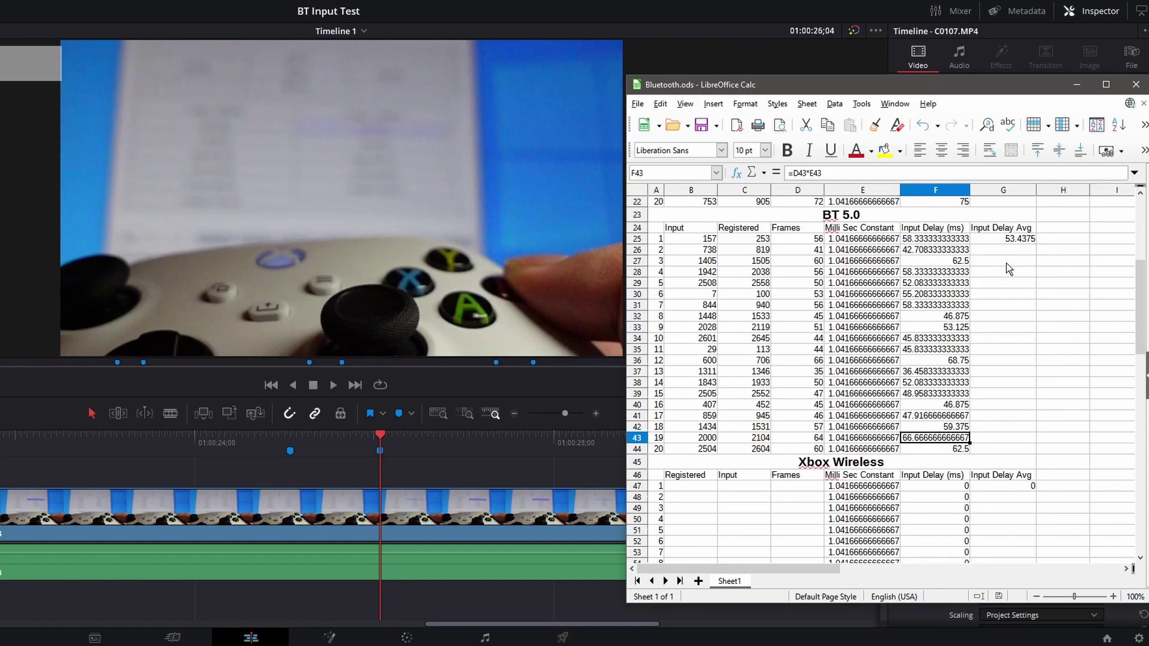
click(1000, 239)
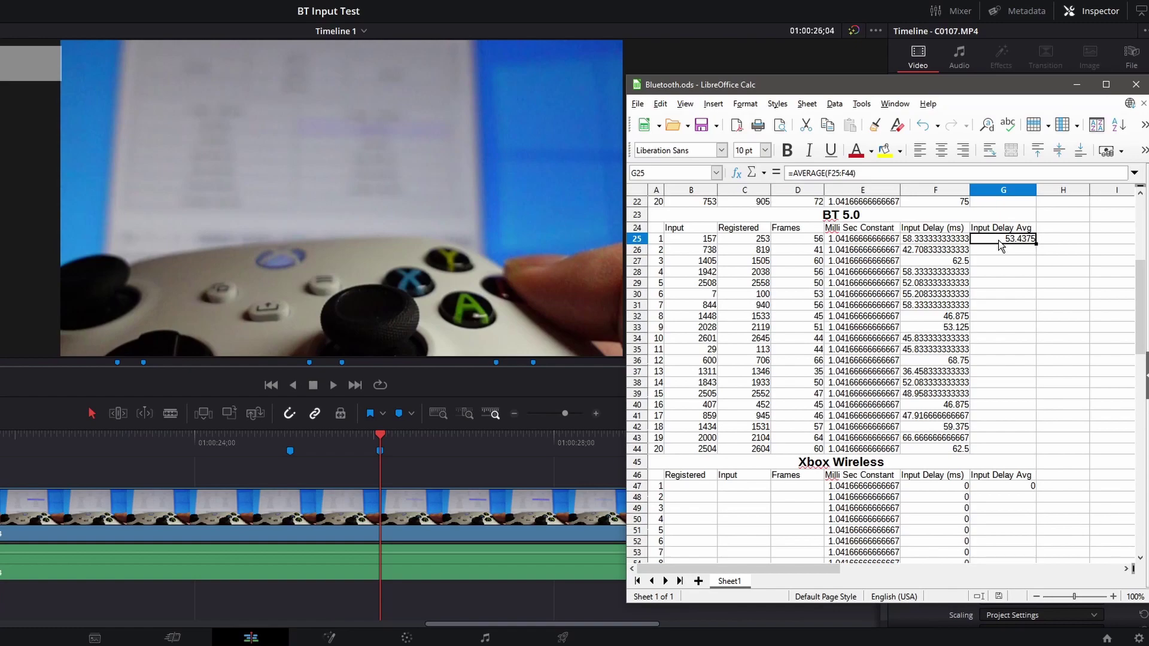
scroll(1000, 244, right, 1)
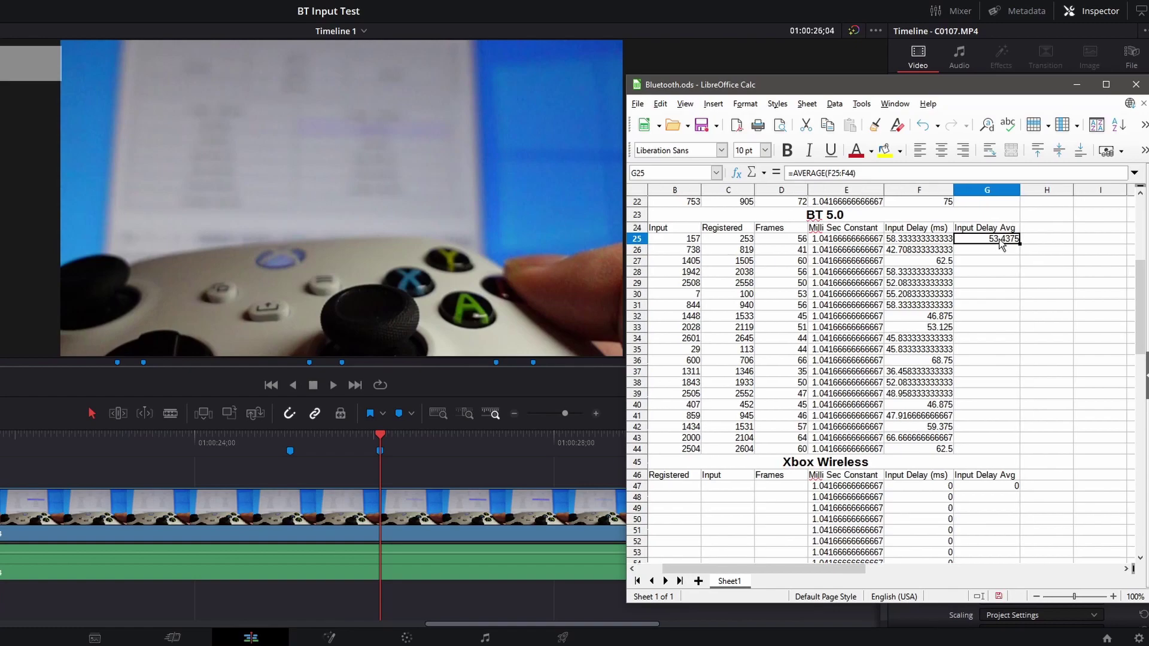
scroll(1000, 244, up, 7)
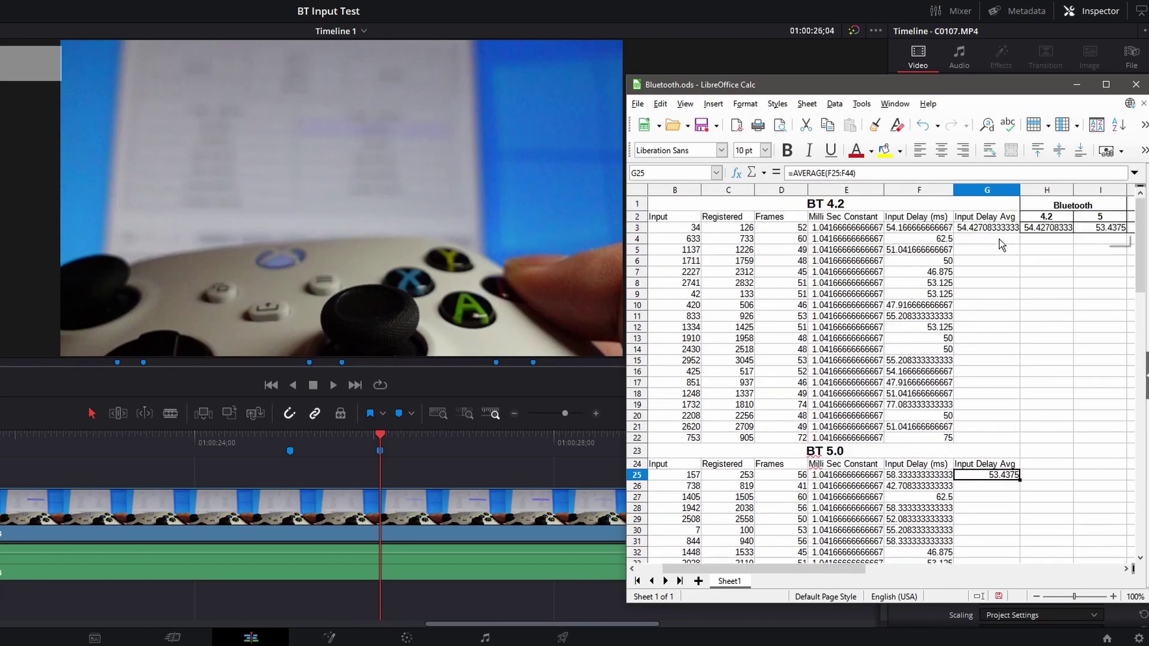
click(1051, 223)
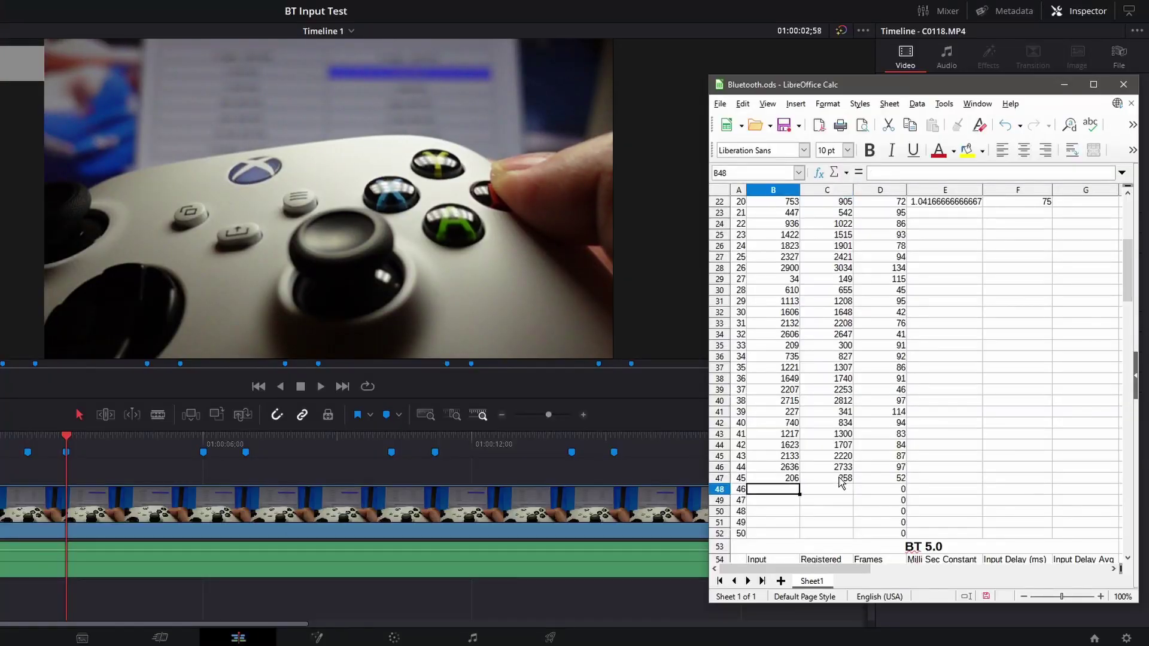
In the BT 4.2 table, enter input 601 and registered 658 for test 46, and 1013 and 1111 for test 47.
key(Tab)
text(658)
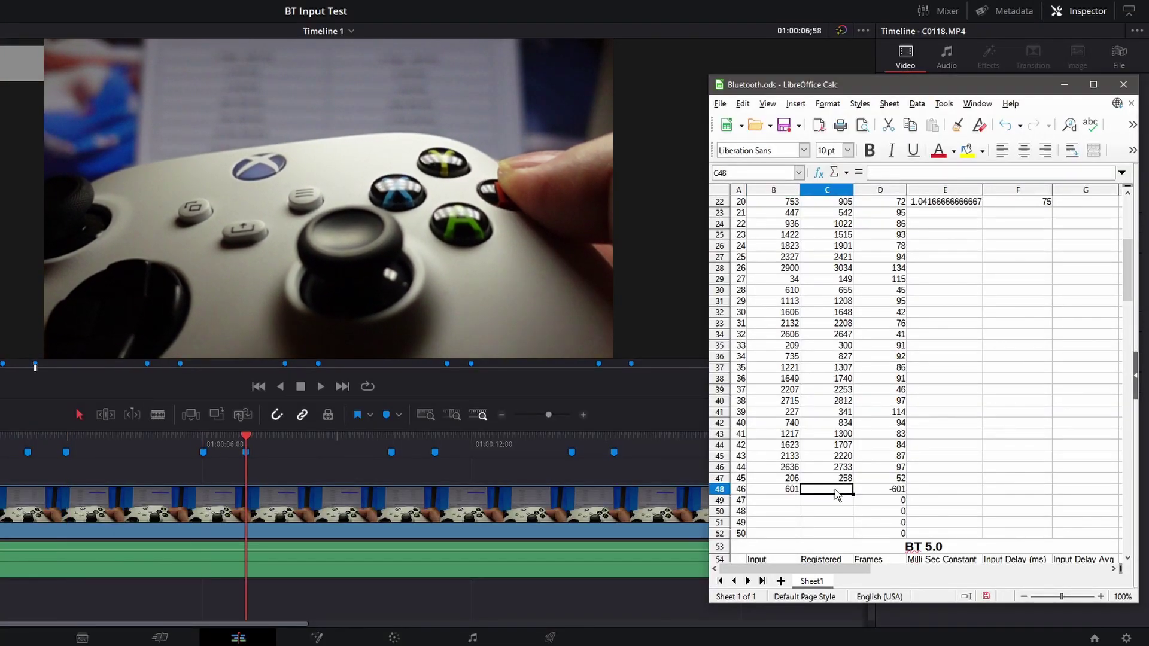
click(780, 505)
text(1013)
key(Tab)
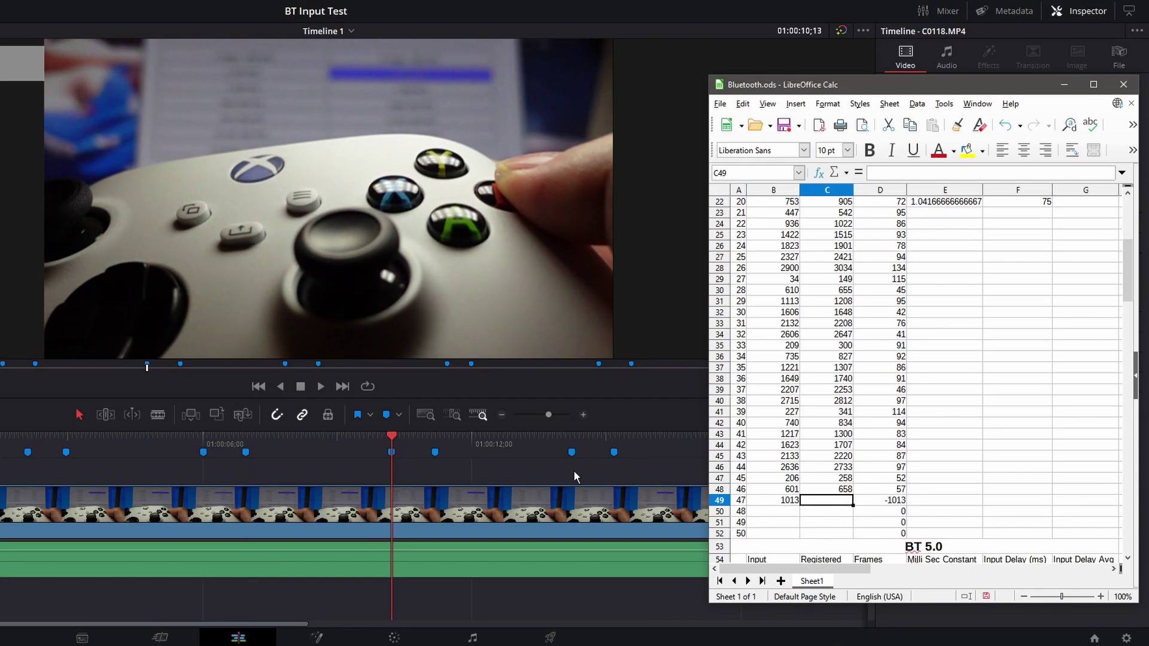
text(1111)
Enter input frame 1414 and registered frame 1511 for BT 4.2 test 48.
click(793, 511)
text(1414)
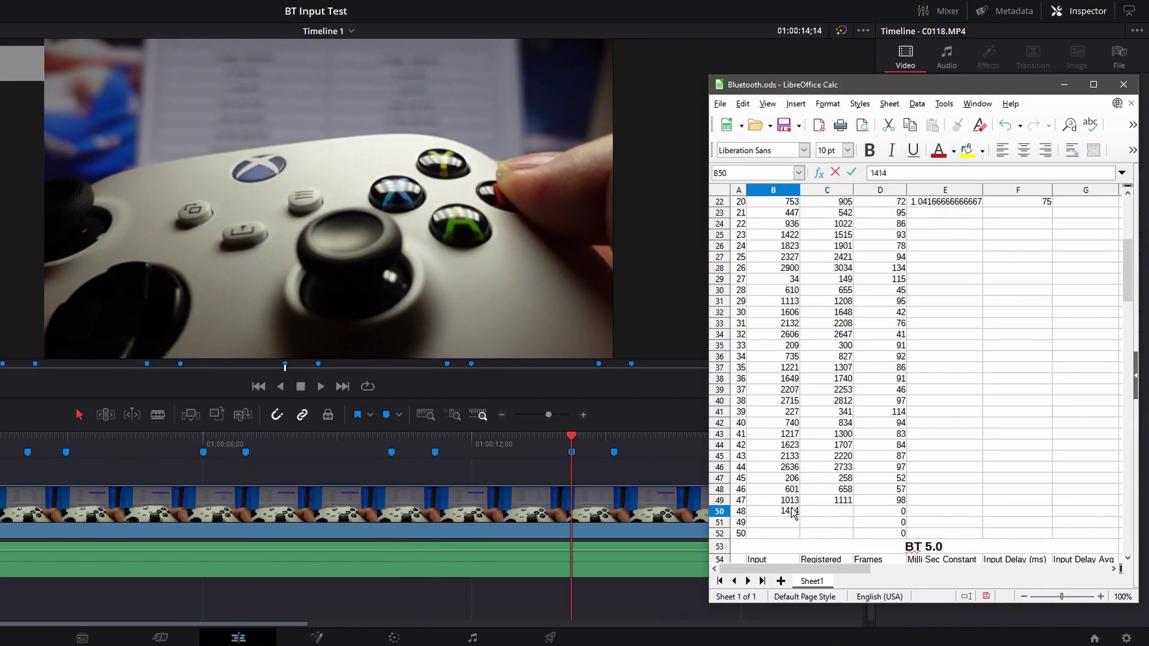
key(Tab)
text(1511)
key(Return)
Read the next pair of timeline markers and enter 1856 as input and 1938 as registered for BT 4.2 test 49.
click(185, 437)
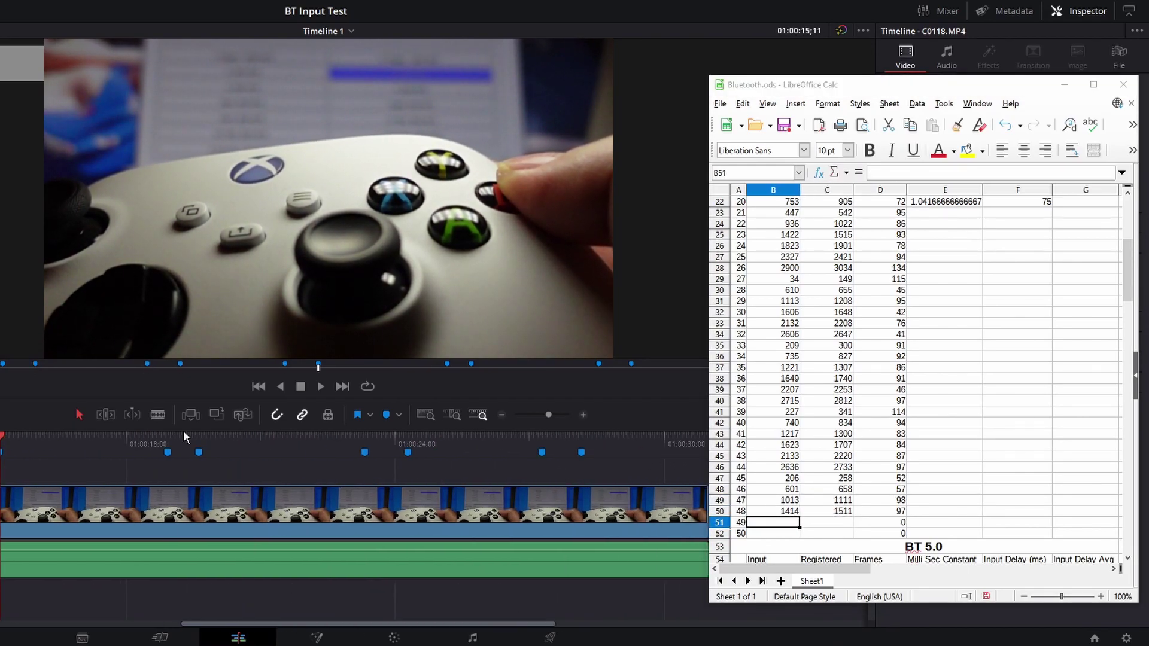
click(776, 521)
text(1856)
key(Tab)
click(199, 443)
click(828, 525)
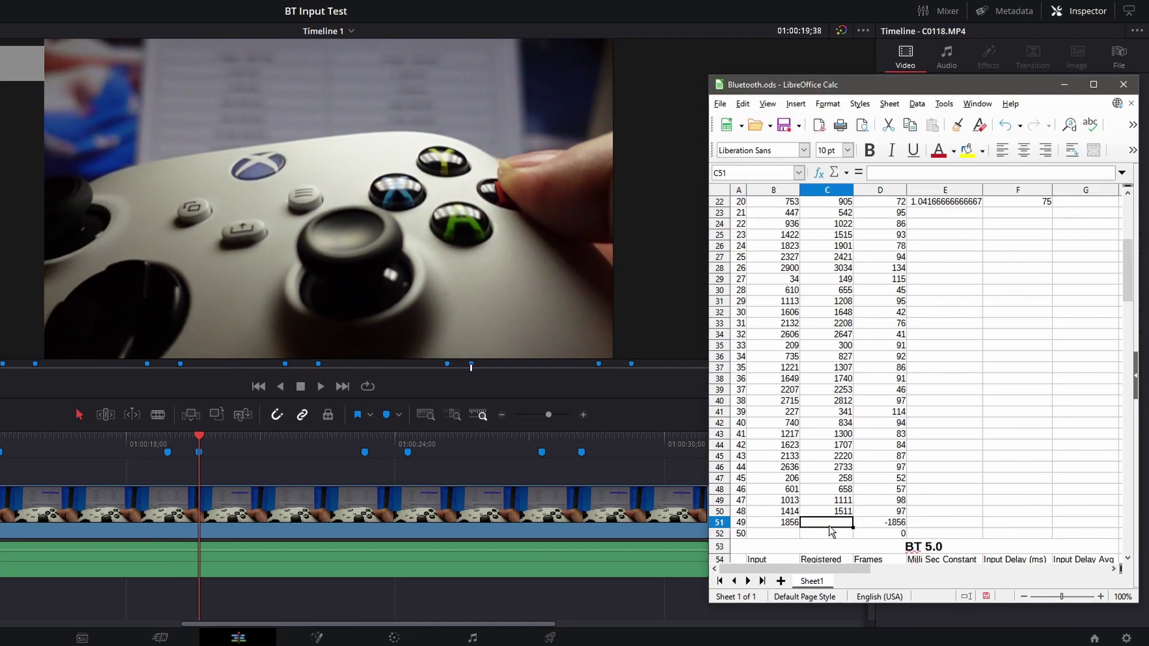
text(1938)
key(Return)
Read the last marker pair of the clip and enter 2320 as input and 2417 as registered for BT 4.2 test 50.
click(364, 444)
click(770, 534)
text(233)
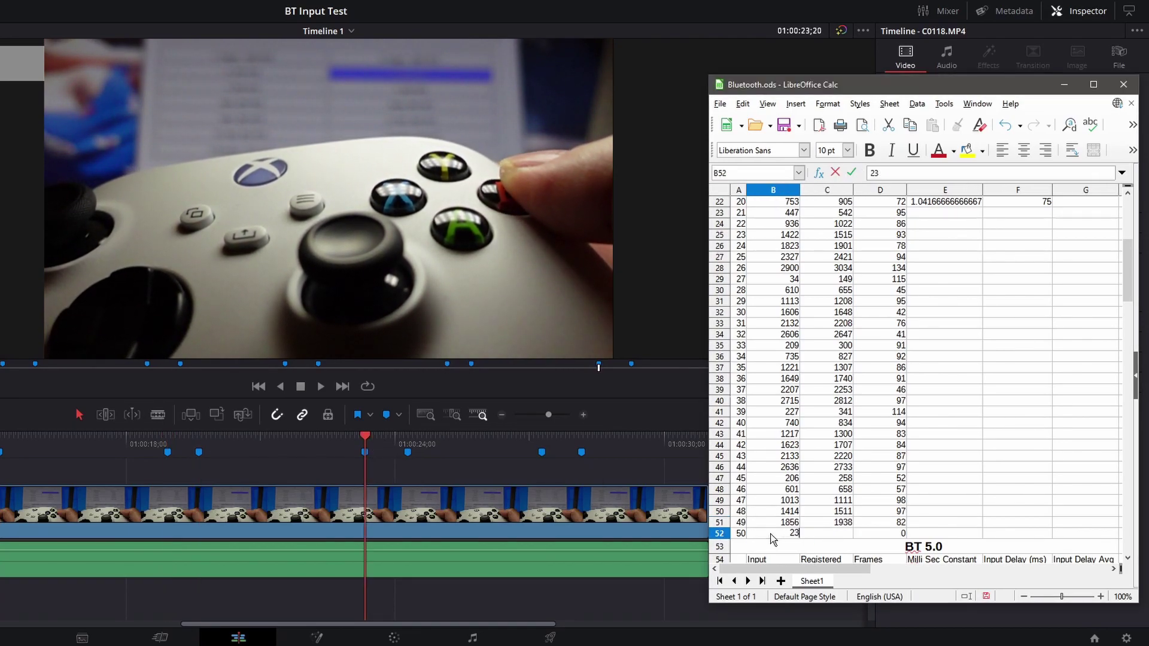
key(Tab)
click(408, 444)
click(828, 534)
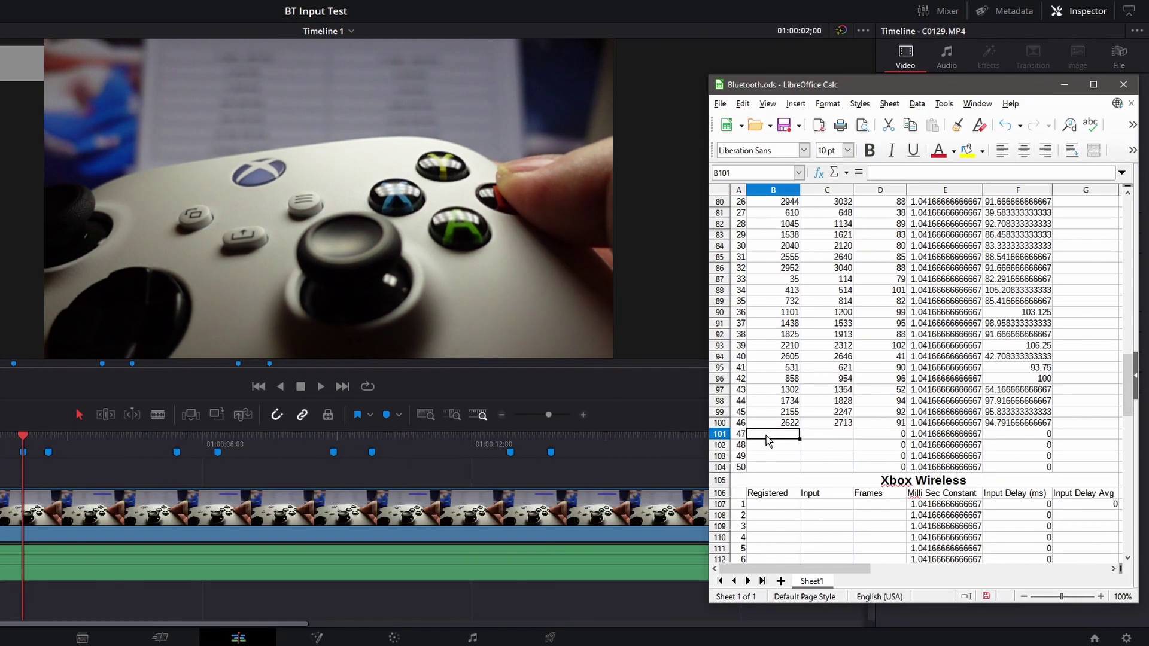
Enter input frame 200 and, from the second marker of clip C0129, registered frame 234 for BT 5.0 test 47.
text(200)
key(Tab)
click(49, 444)
click(834, 436)
text(234)
key(Return)
Read the next two timeline markers and enter 526 as input and 620 as registered for BT 5.0 test 48.
click(177, 444)
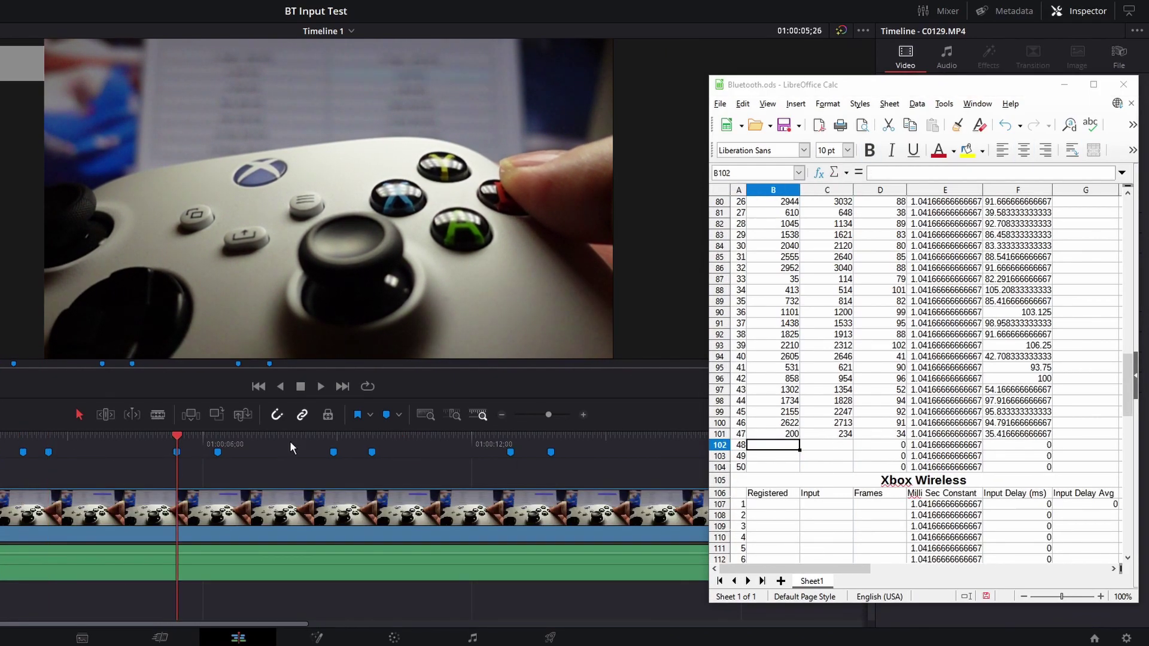
click(773, 445)
text(526)
key(Tab)
click(217, 452)
click(832, 444)
text(620)
key(Return)
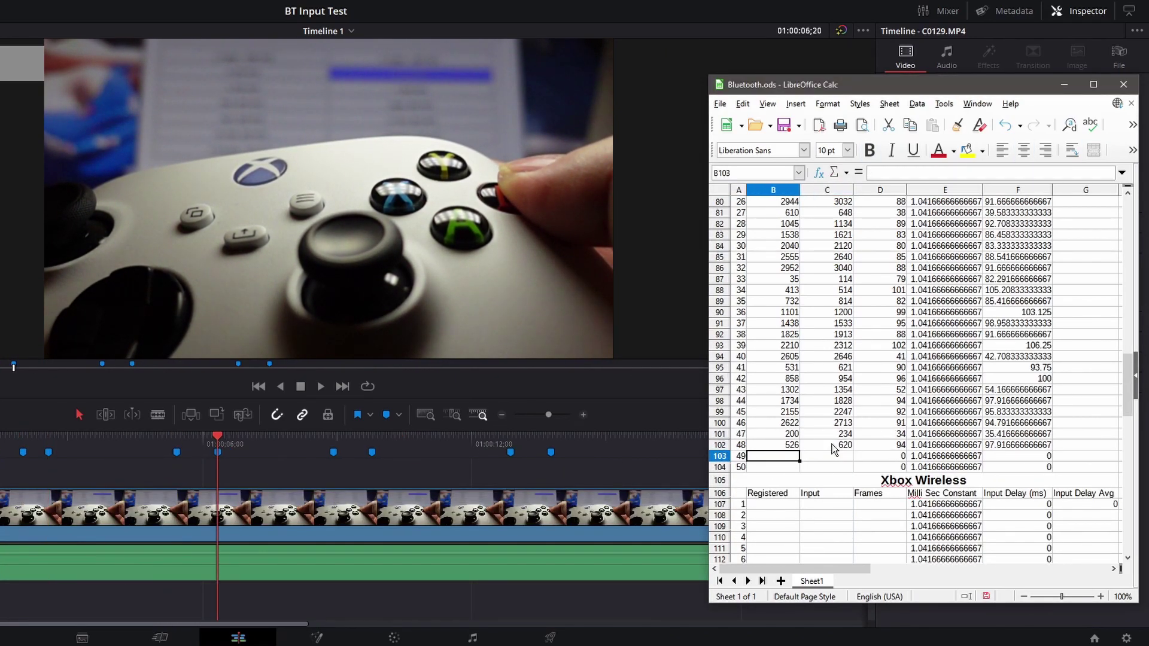
From the remaining markers, enter input 855 and registered 947 for BT 5.0 test 49, and 1252 and 1346 for test 50.
click(333, 451)
click(772, 455)
text(855)
key(Tab)
click(371, 452)
click(820, 453)
text(947)
key(Return)
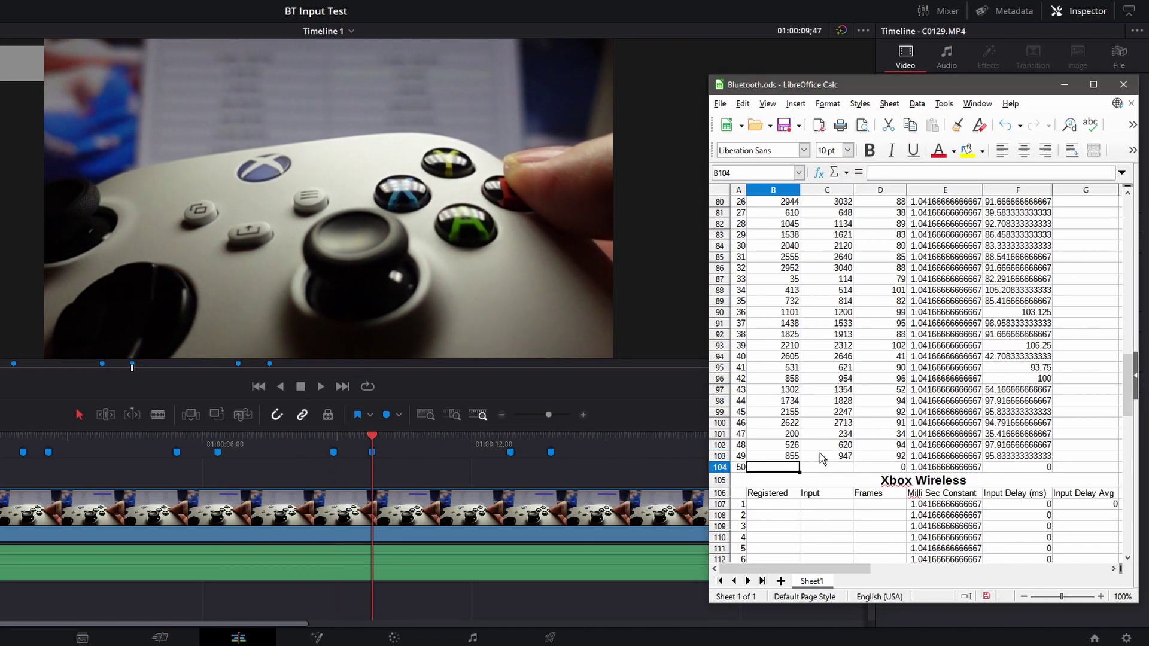
click(510, 452)
click(781, 468)
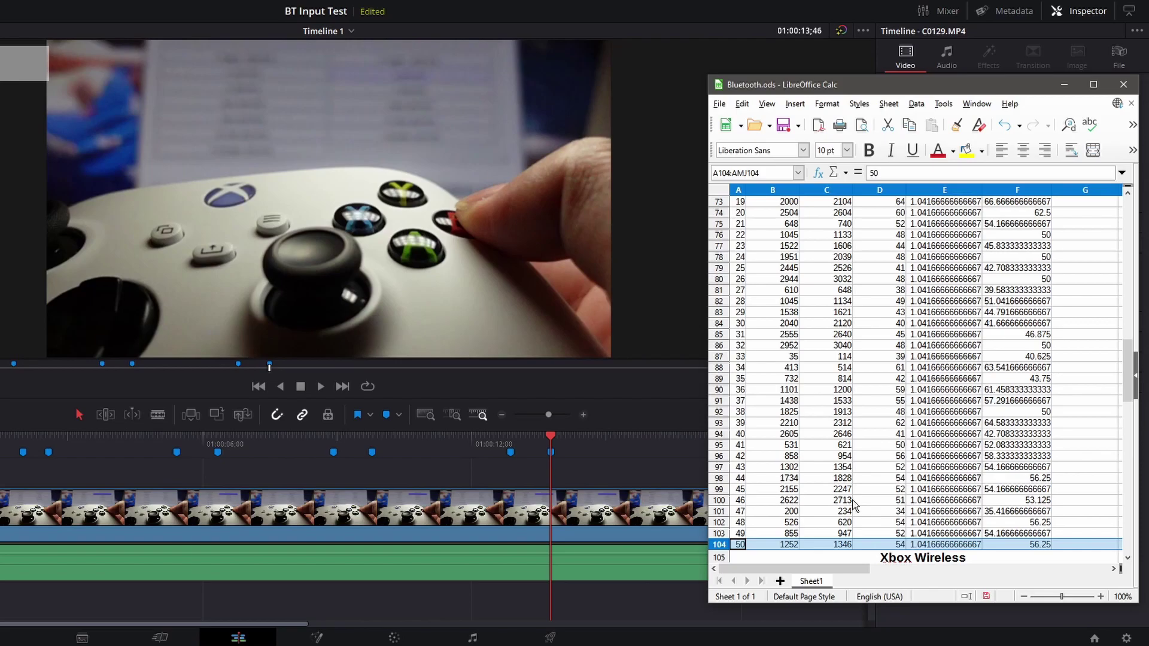
Review the completed BT 4.2 and BT 5.0 tables, checking all 50 tests and their input delays.
scroll(871, 486, up, 9)
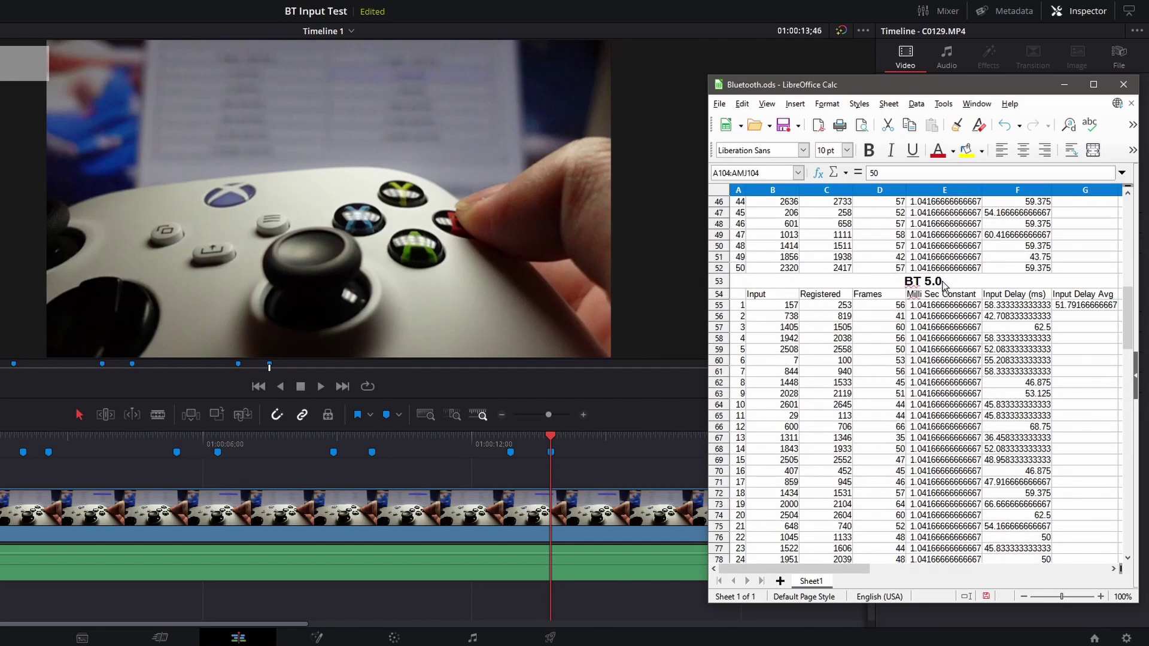
scroll(926, 347, up, 15)
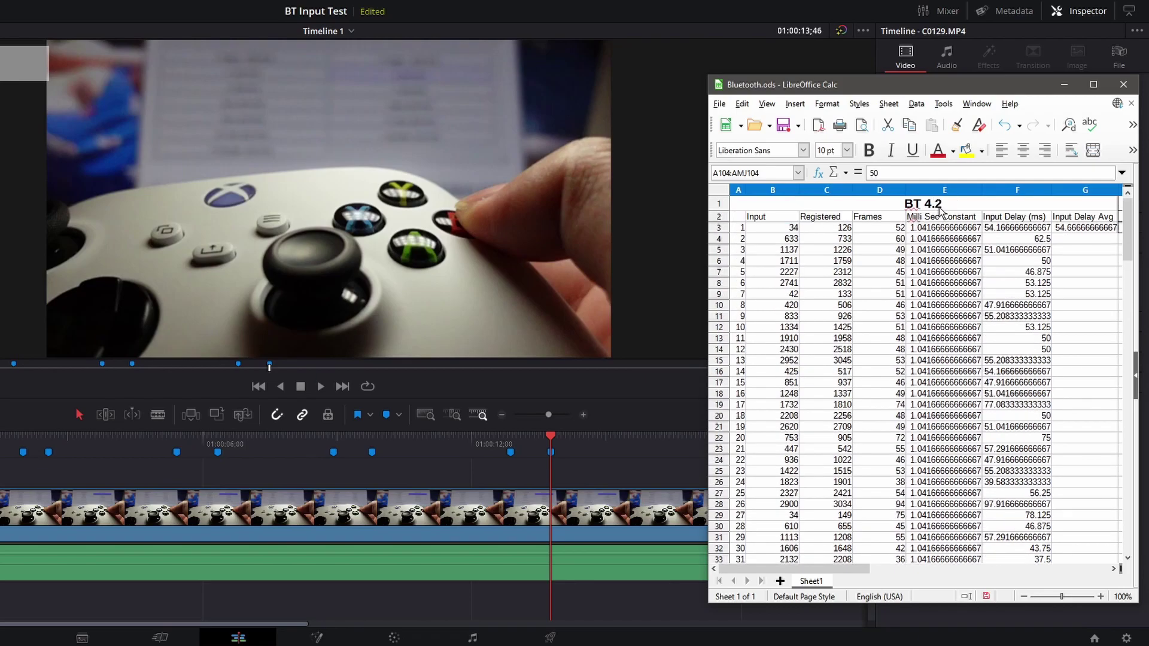
scroll(940, 215, down, 15)
scroll(942, 224, down, 11)
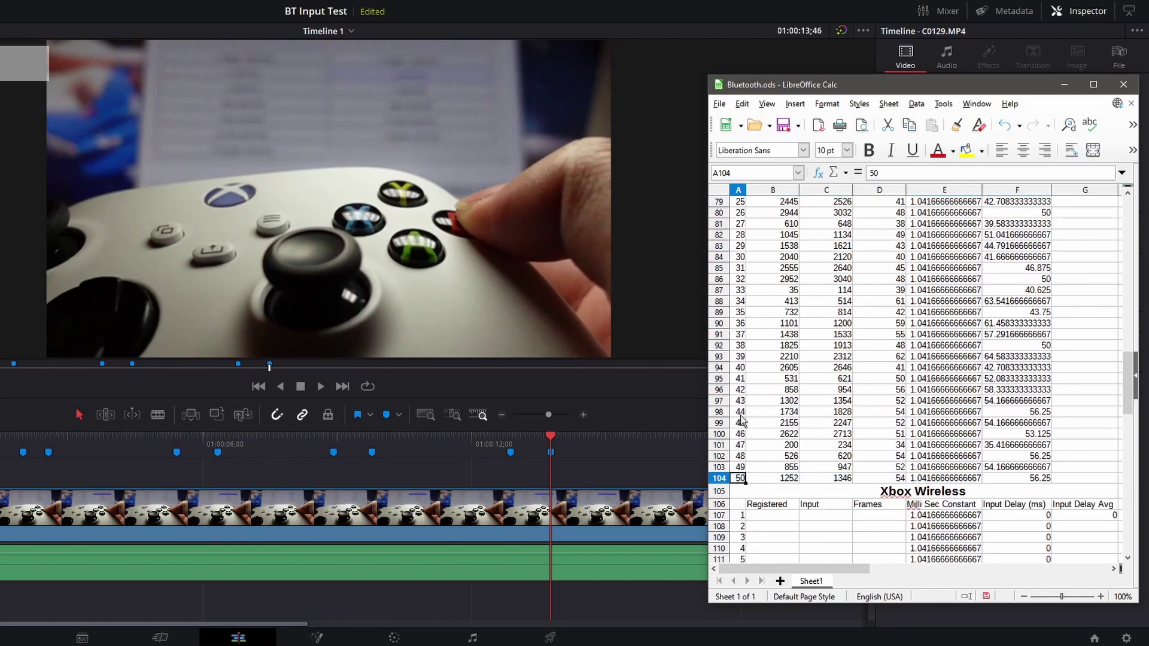
click(850, 477)
scroll(1009, 435, up, 11)
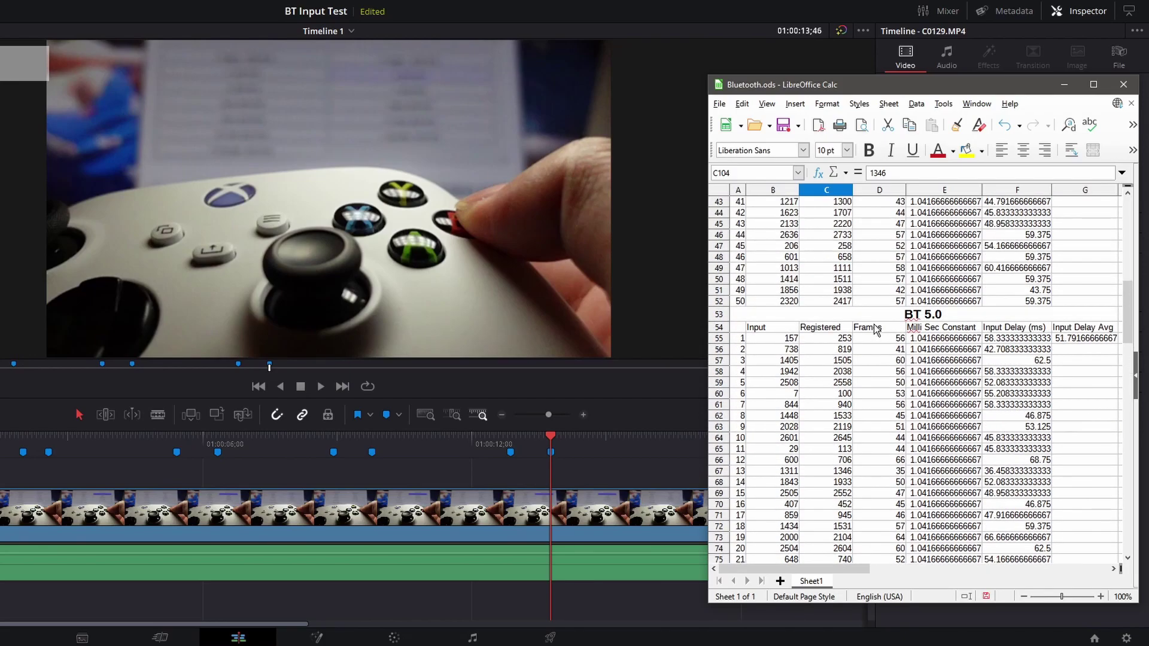
scroll(1033, 411, down, 5)
scroll(1033, 411, up, 18)
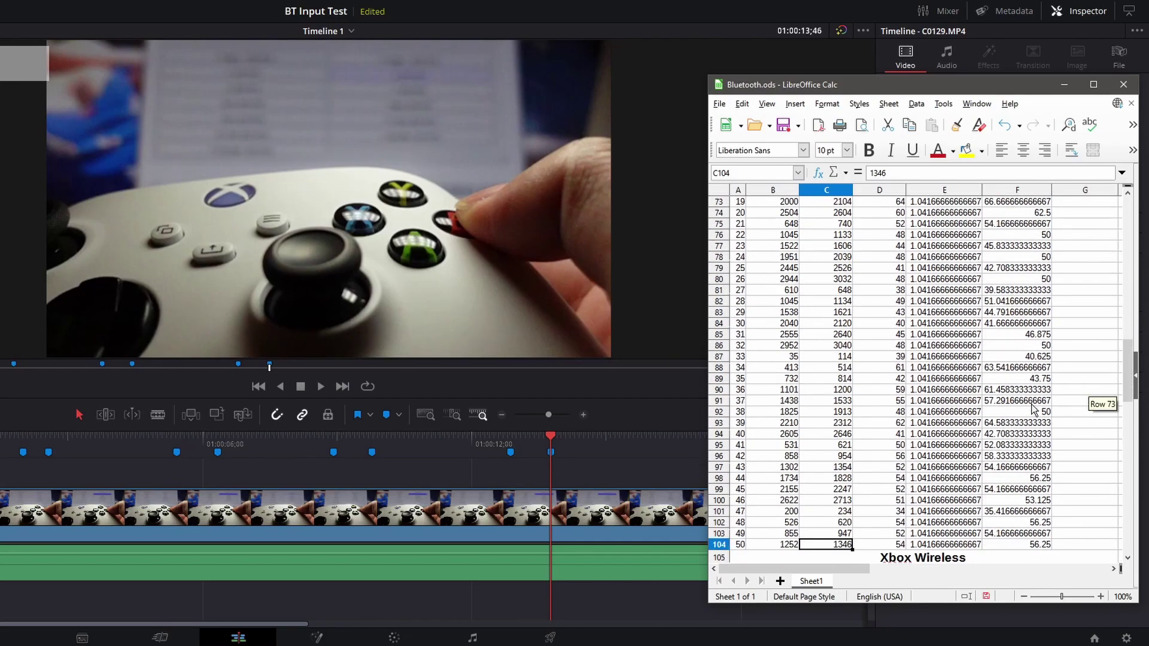
scroll(1032, 410, up, 2)
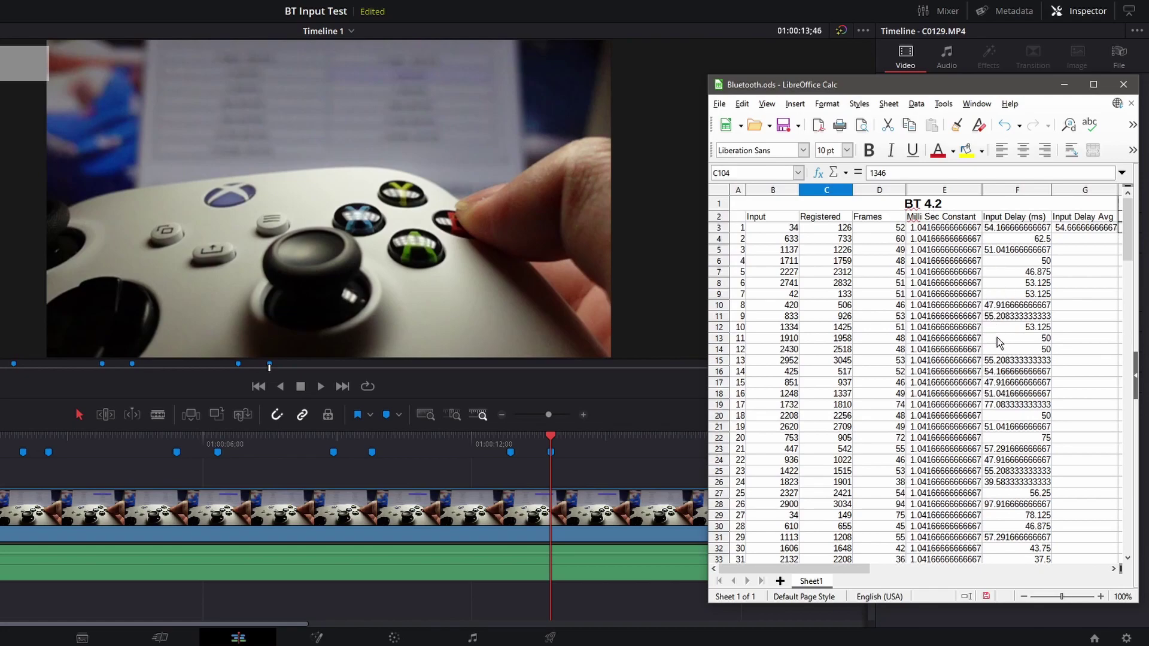
Examine the highest and lowest BT 4.2 input delays in cells F28, F26 and F33, and look through the BT 5.0 delays.
scroll(1025, 386, down, 7)
click(1026, 268)
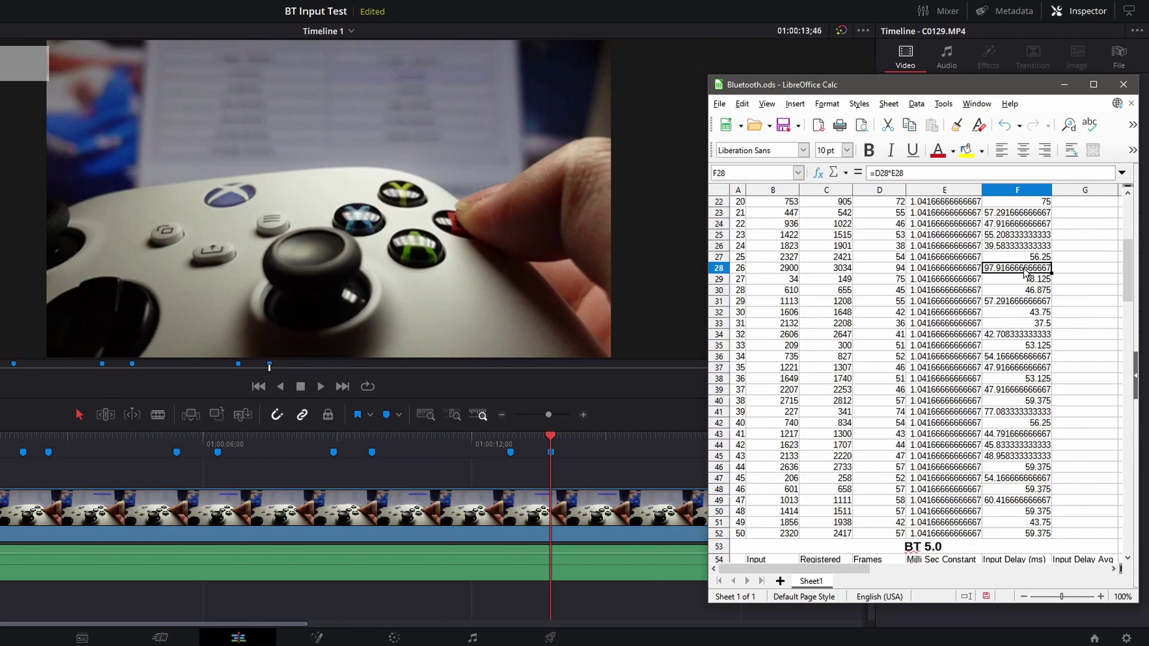
click(1024, 246)
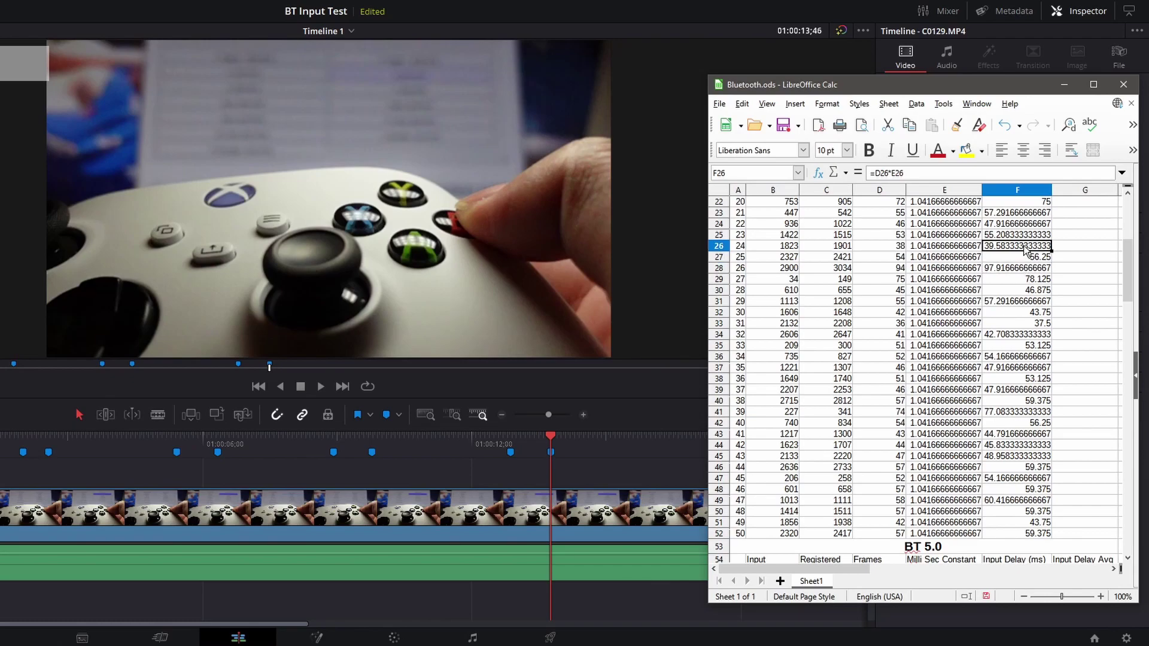
click(1026, 323)
scroll(1025, 323, down, 9)
scroll(979, 309, down, 2)
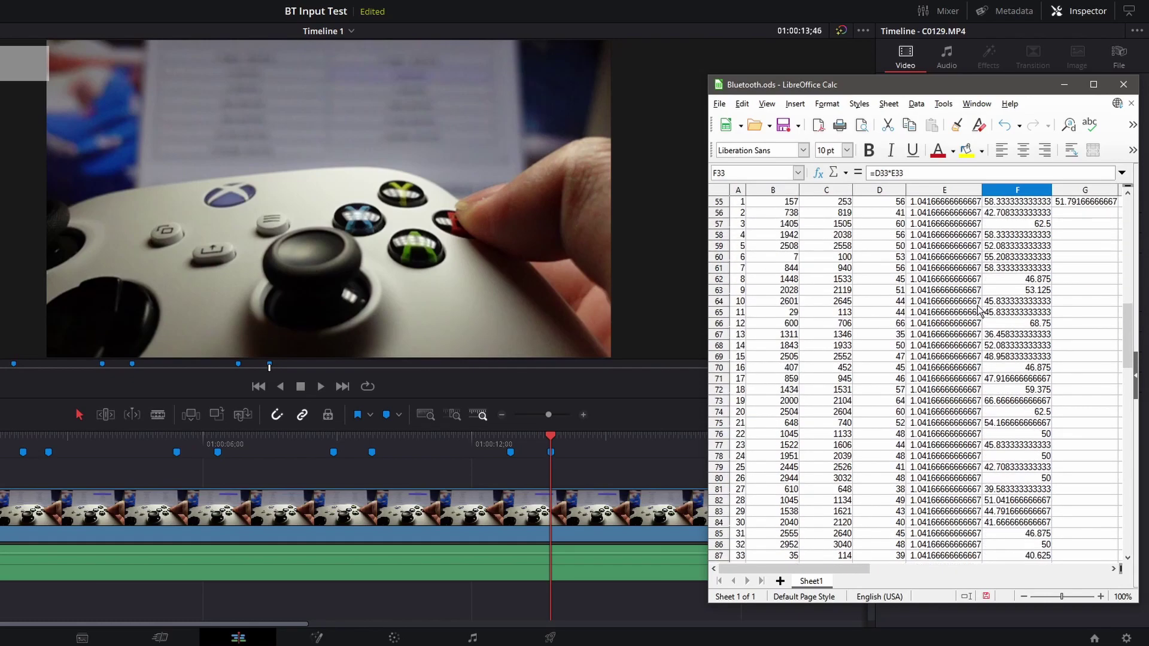
scroll(979, 308, down, 6)
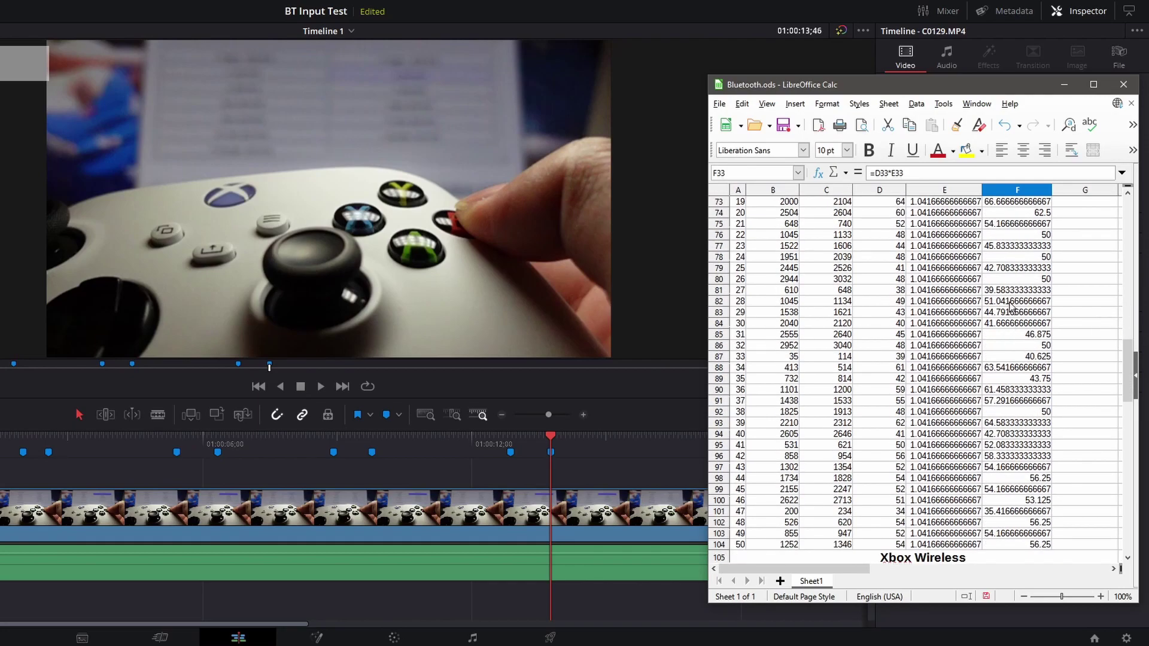
scroll(1019, 341, down, 2)
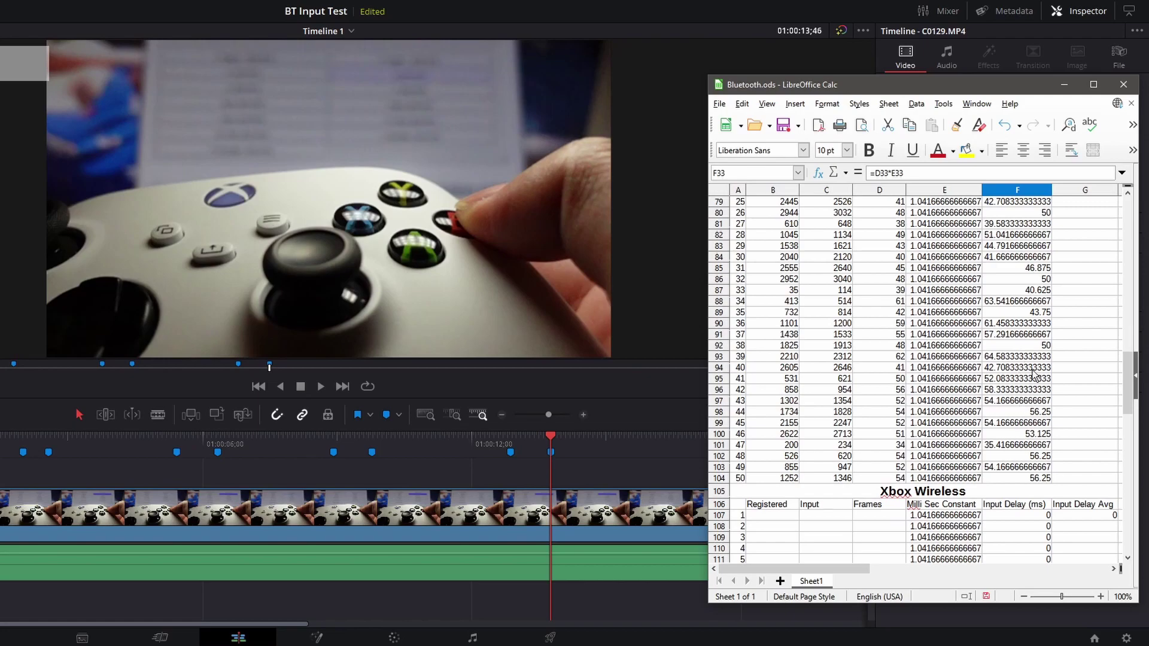
Compare the average input delays of BT 5.0 and BT 4.2 in cells G55 and G3 and in the Bluetooth summary.
scroll(1084, 341, up, 12)
click(1084, 339)
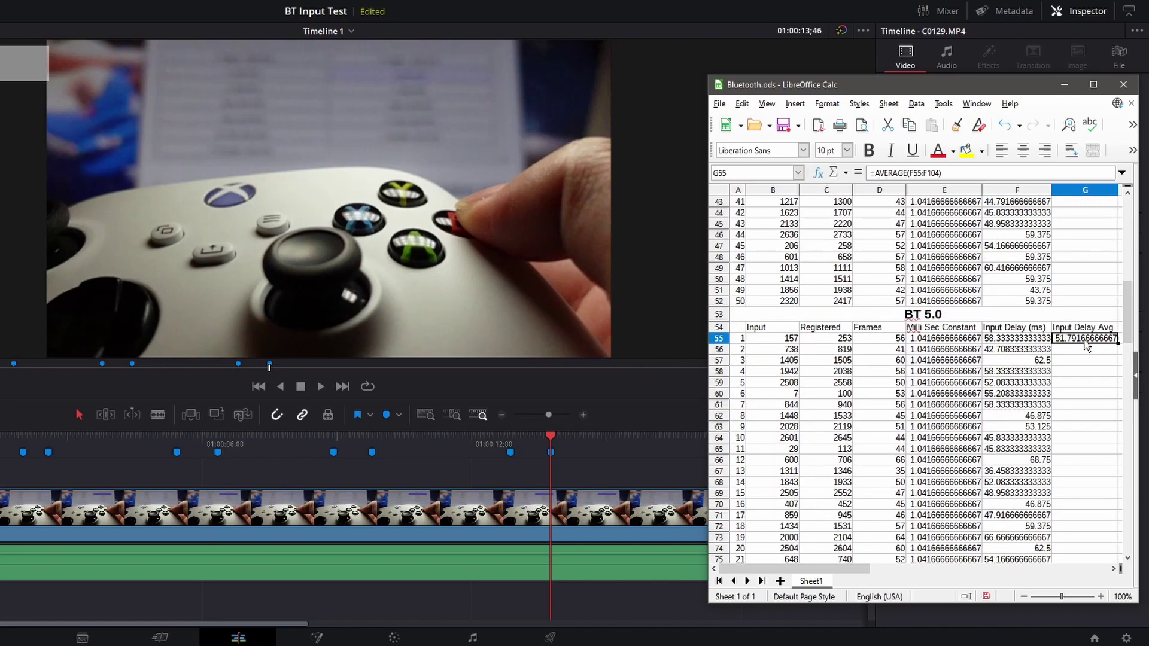
scroll(1084, 339, up, 14)
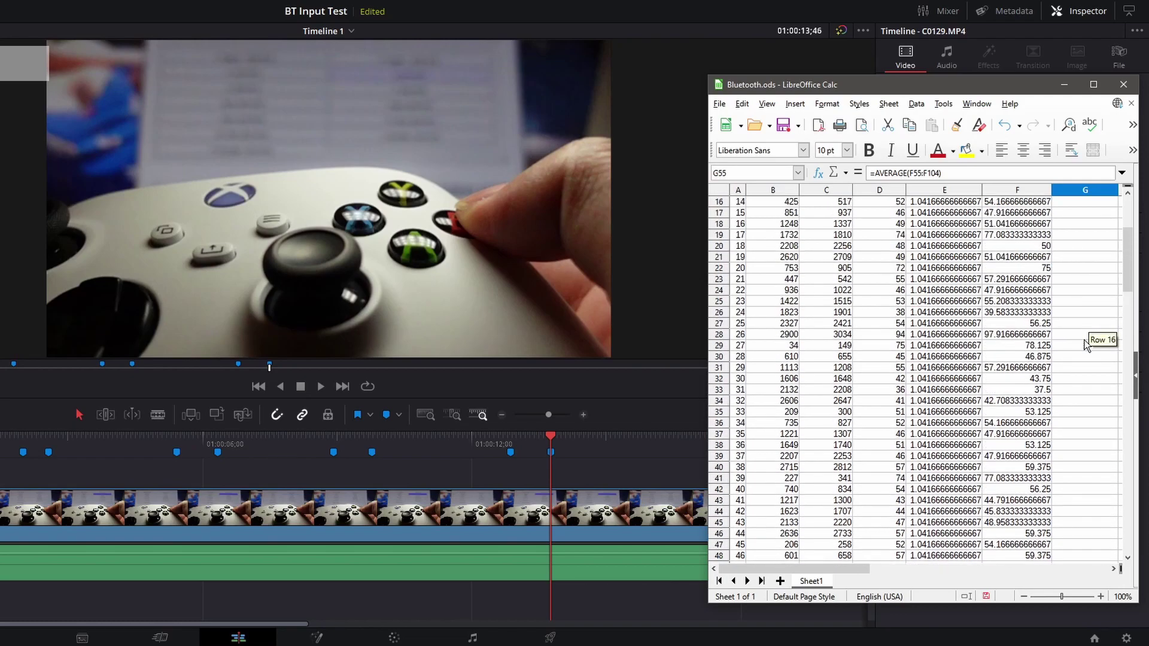
click(991, 200)
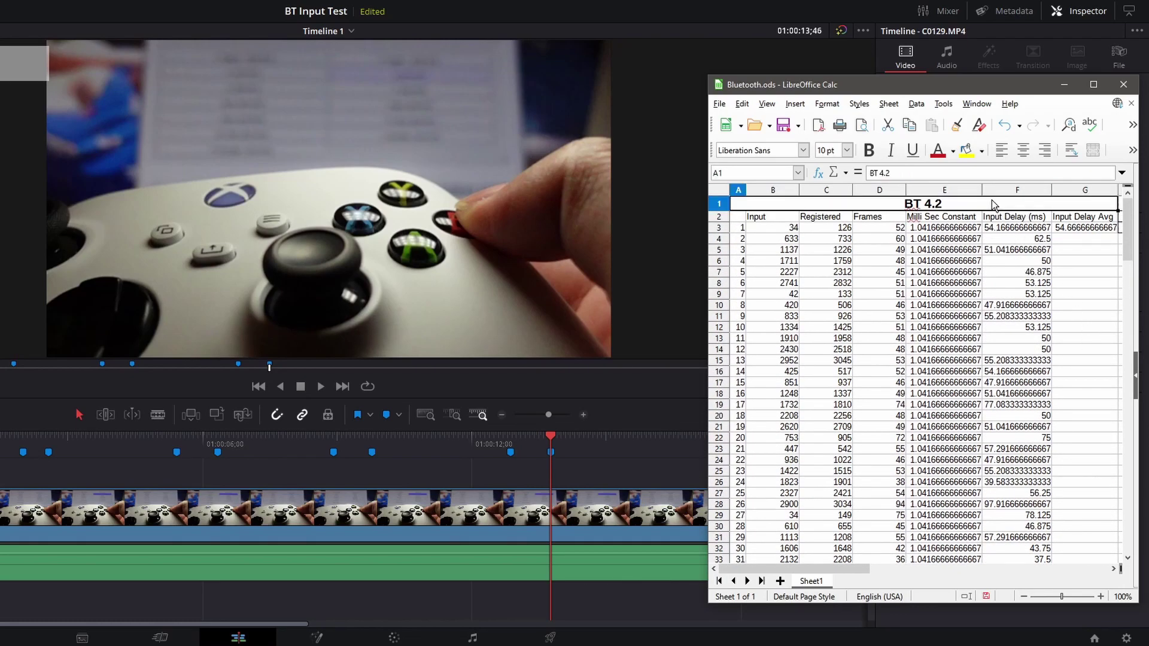
click(1086, 230)
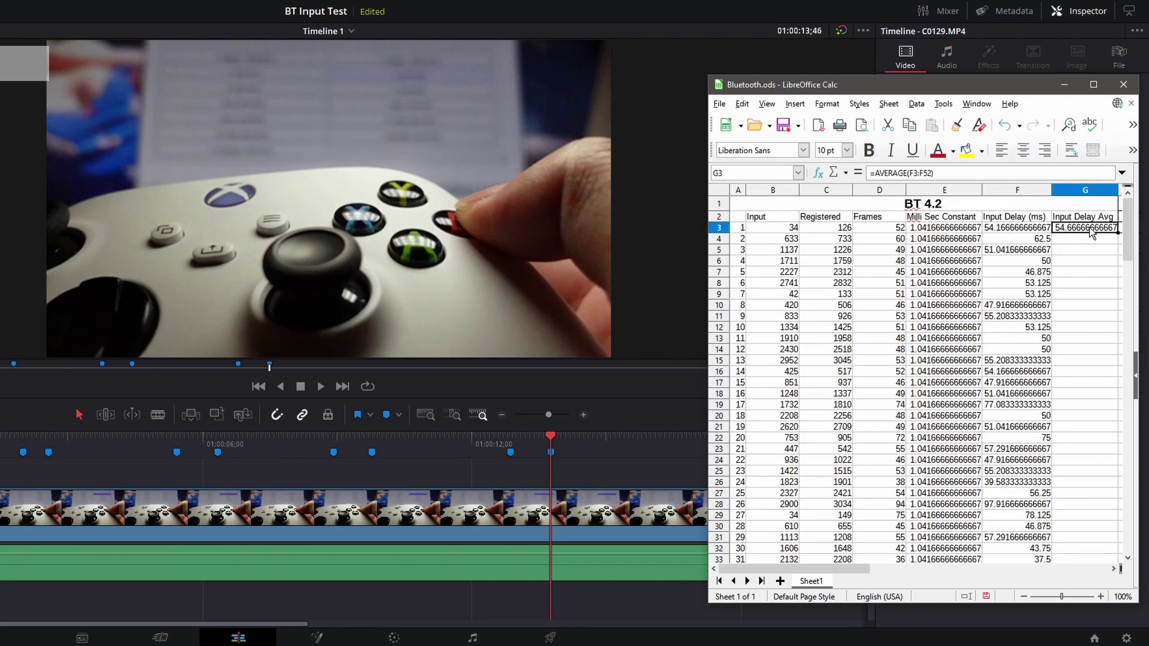
scroll(1028, 299, right, 3)
click(1075, 229)
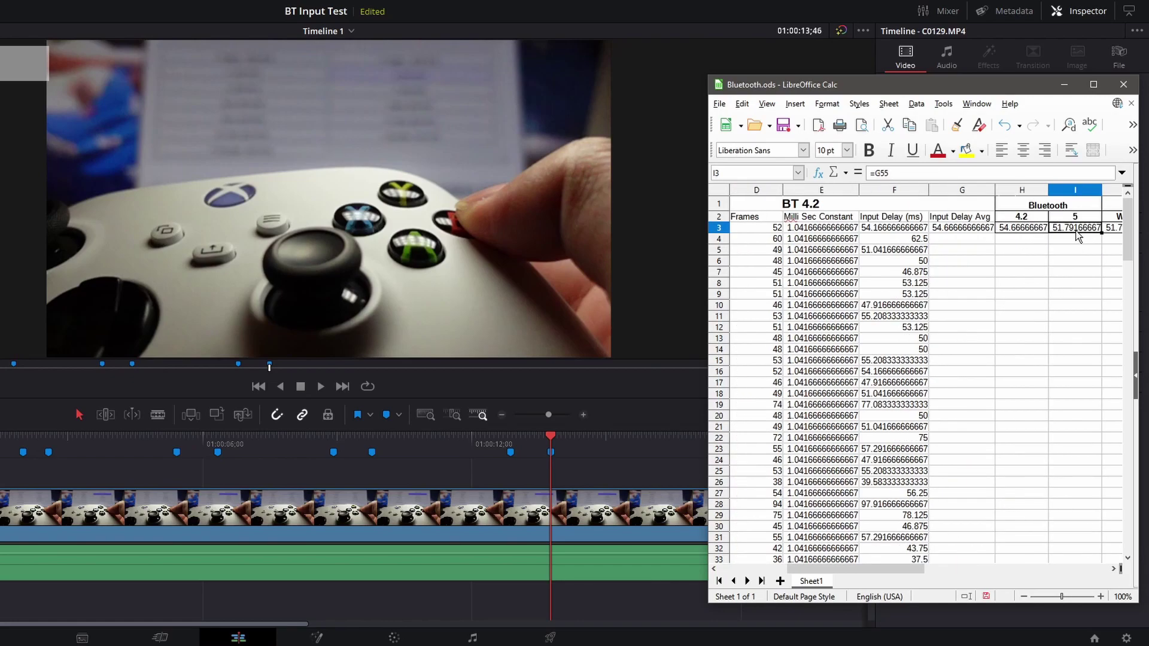